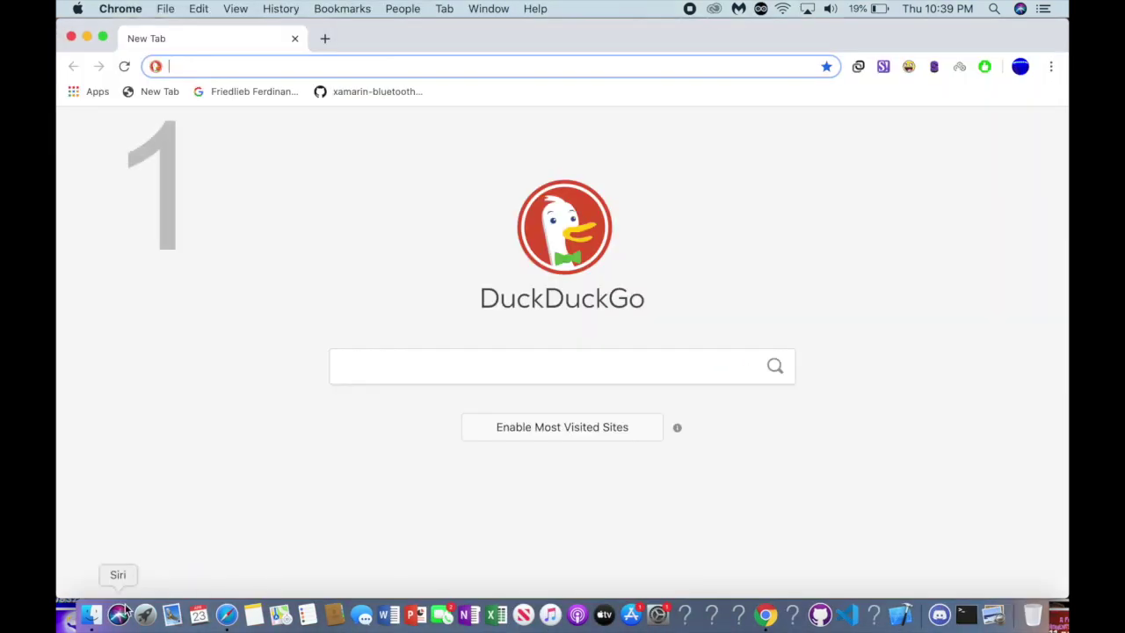
# Step: Switch to Finder and go to the folder ~/Library/Developer/Xcode/iOS DeviceSupport/
pyautogui.click(88, 619)
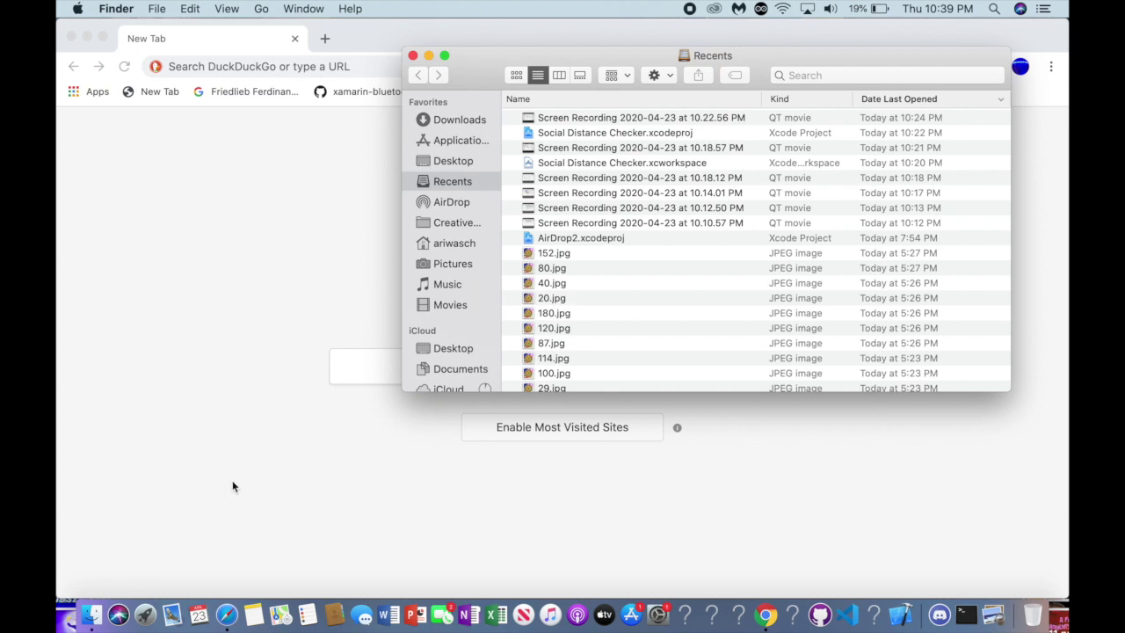
pyautogui.click(263, 11)
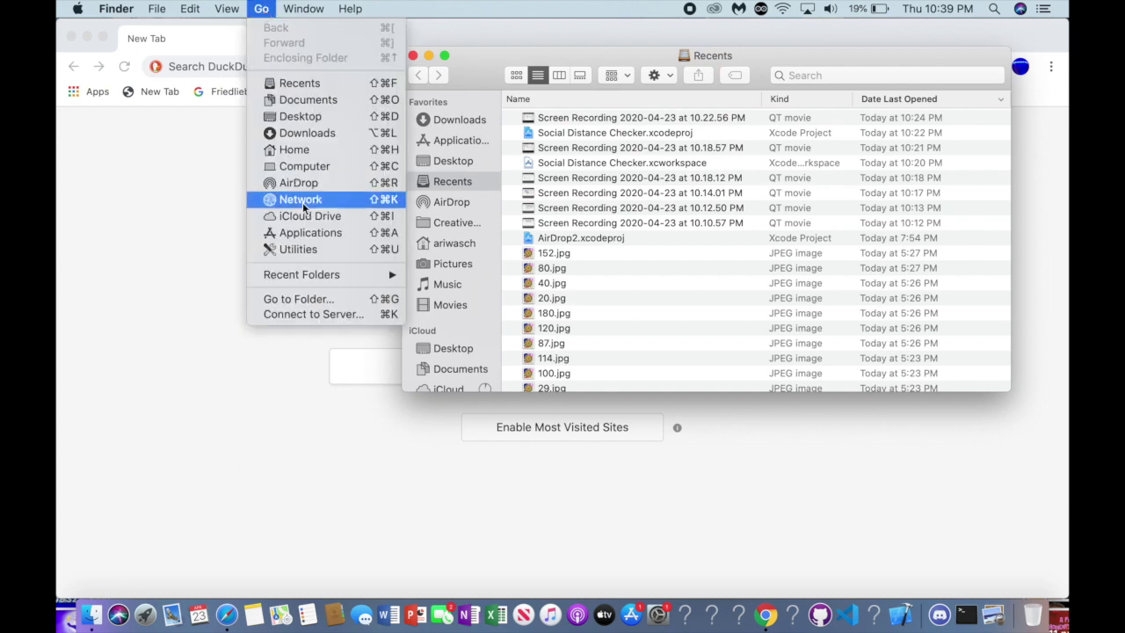
pyautogui.click(321, 299)
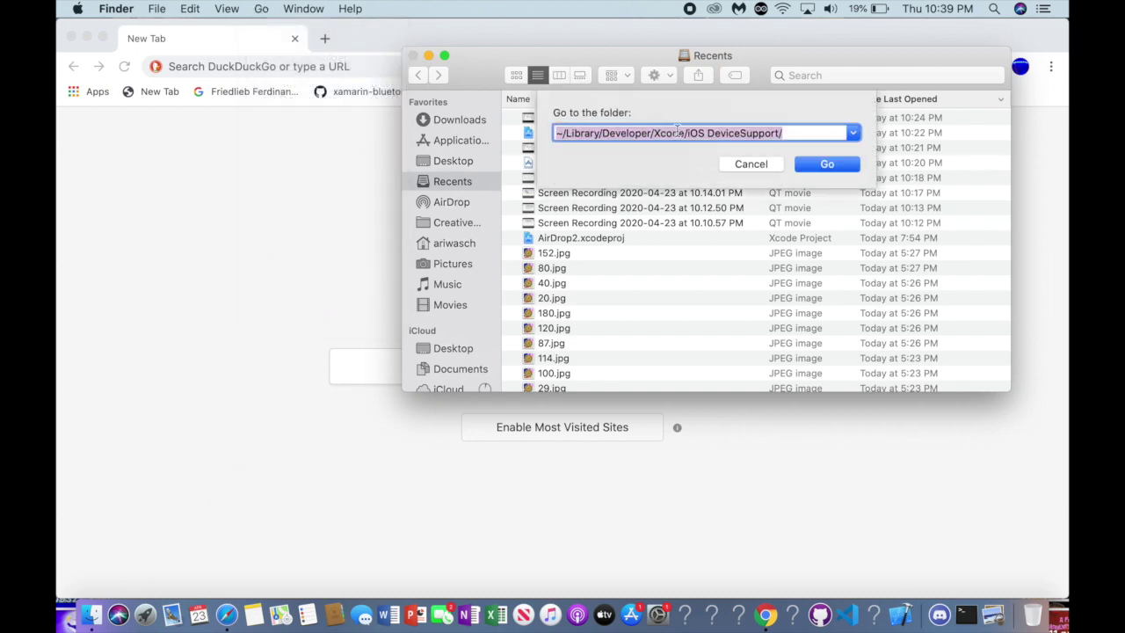
pyautogui.click(826, 165)
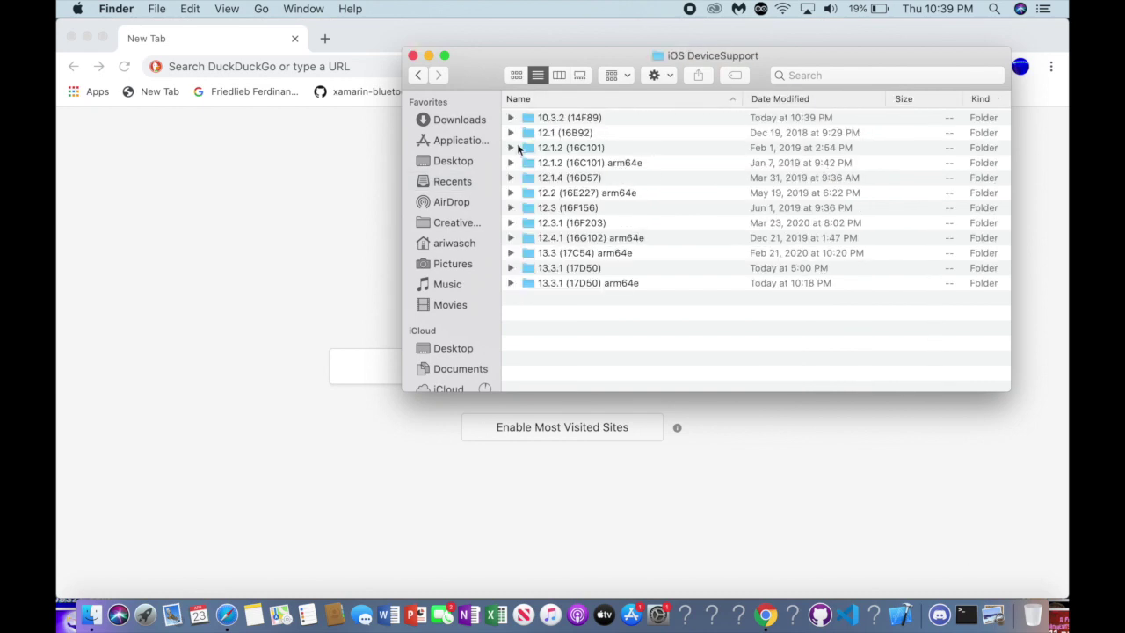
# Step: Examine the contents of the 12.1 (16B92) folder down through Symbols, System, Library and Caches
pyautogui.click(512, 133)
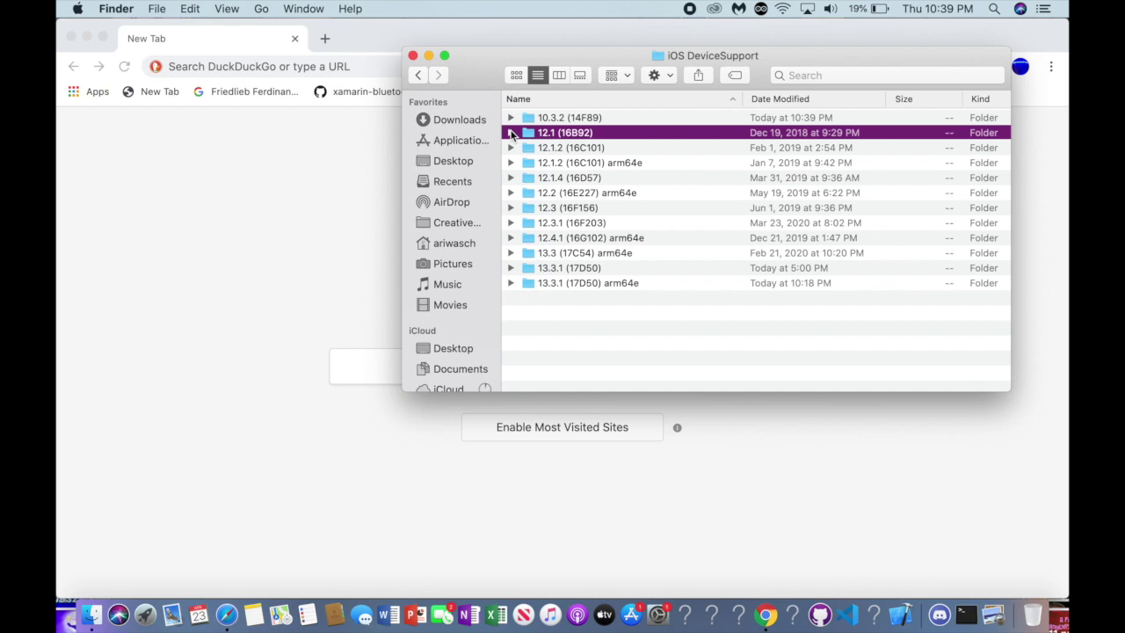
pyautogui.click(511, 132)
pyautogui.click(527, 164)
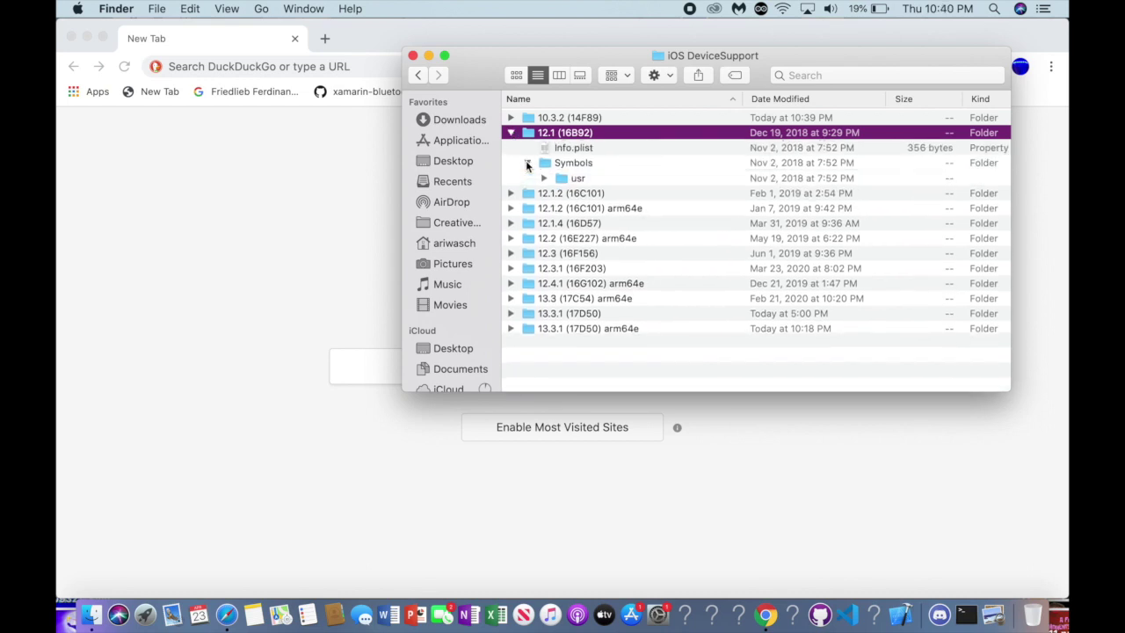
pyautogui.click(543, 193)
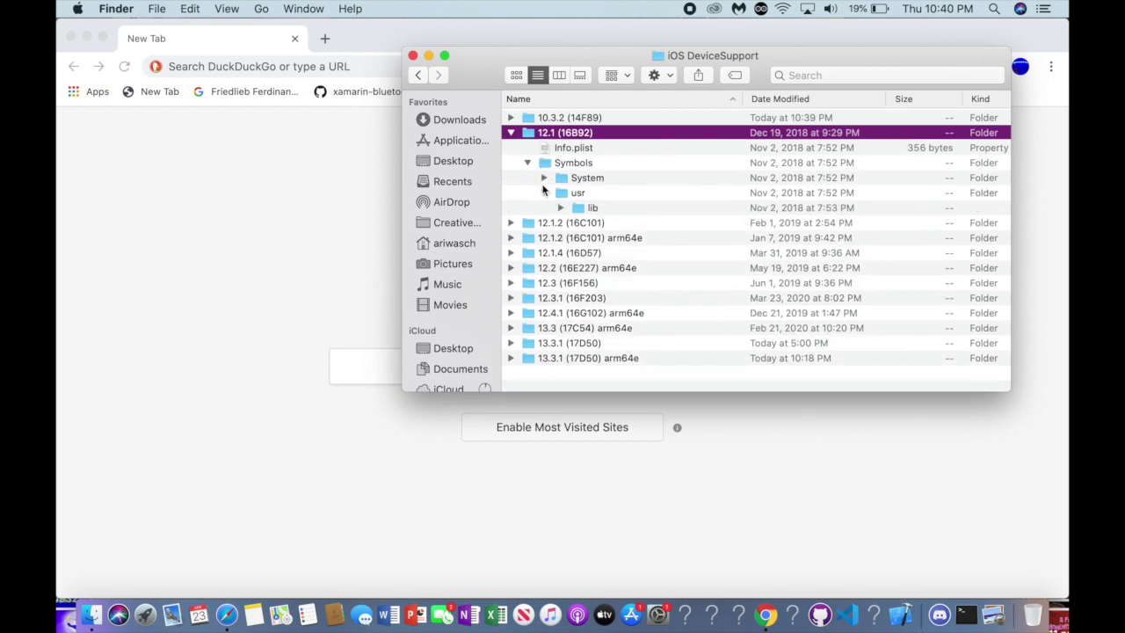
pyautogui.click(543, 177)
pyautogui.click(561, 193)
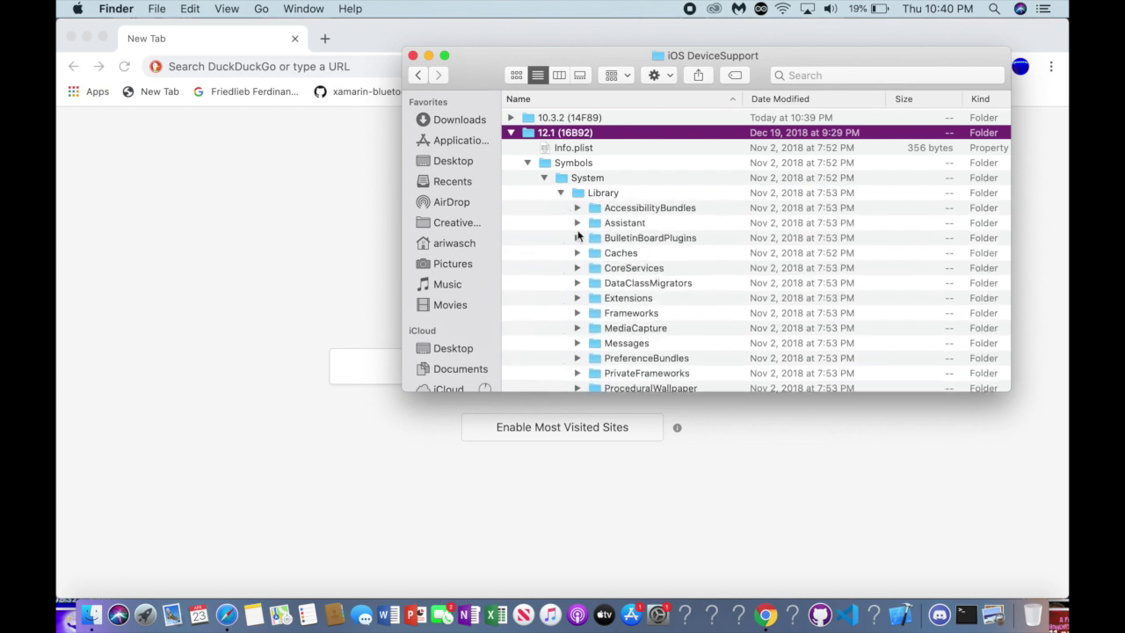
pyautogui.click(594, 268)
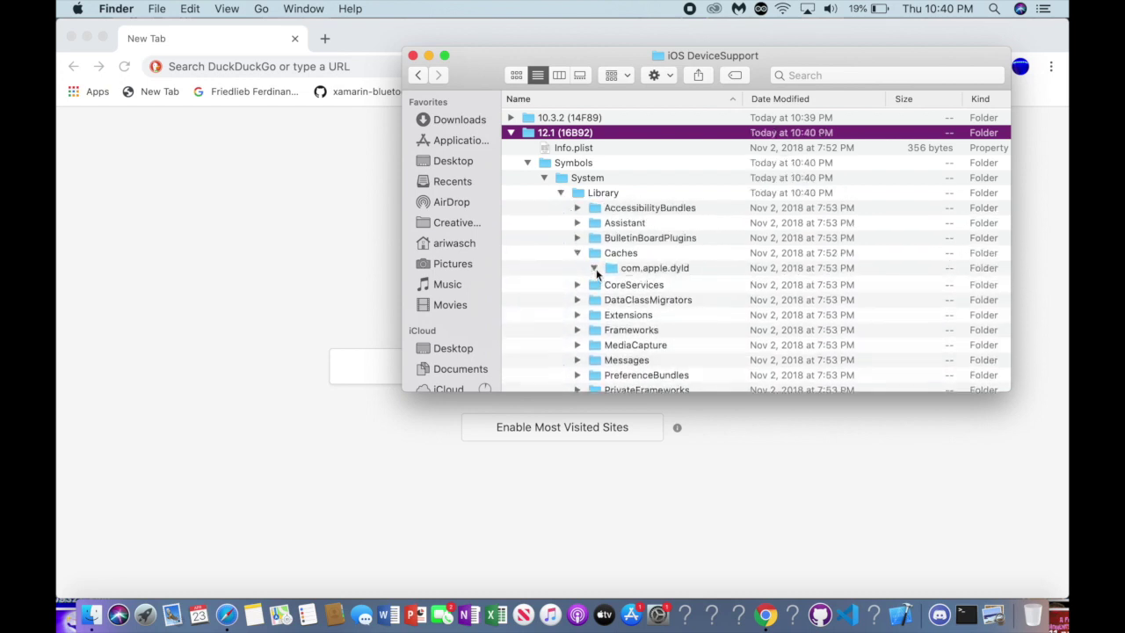
pyautogui.click(928, 284)
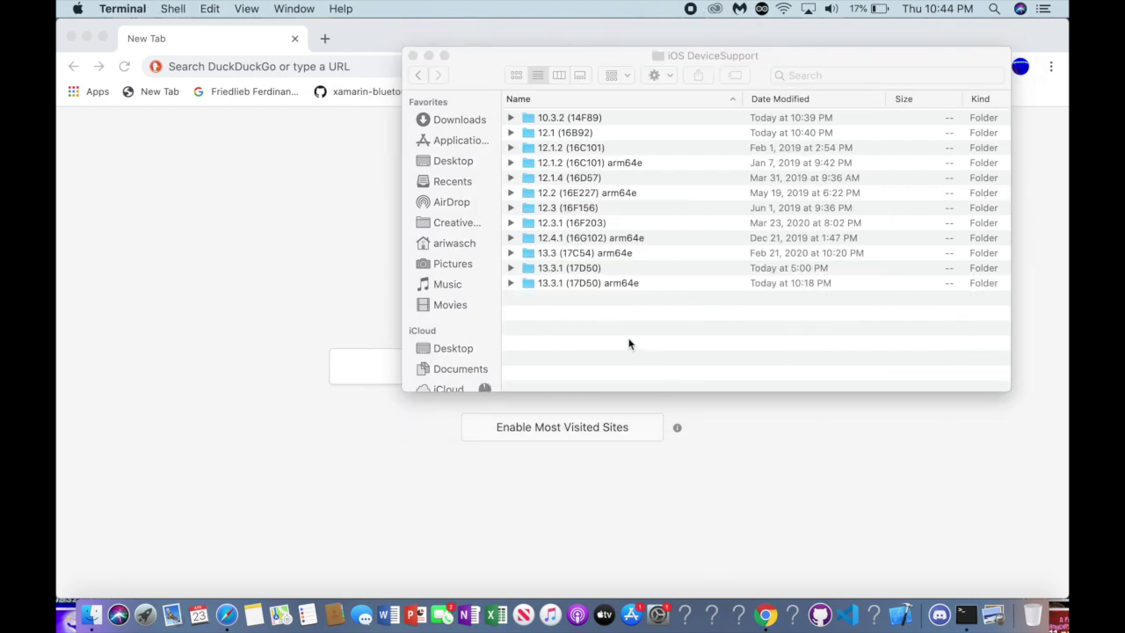
# Step: Move the device support folders from 10.3.2 (14F89) through 12.4.1 (16G102) arm64e to the Trash
pyautogui.click(628, 344)
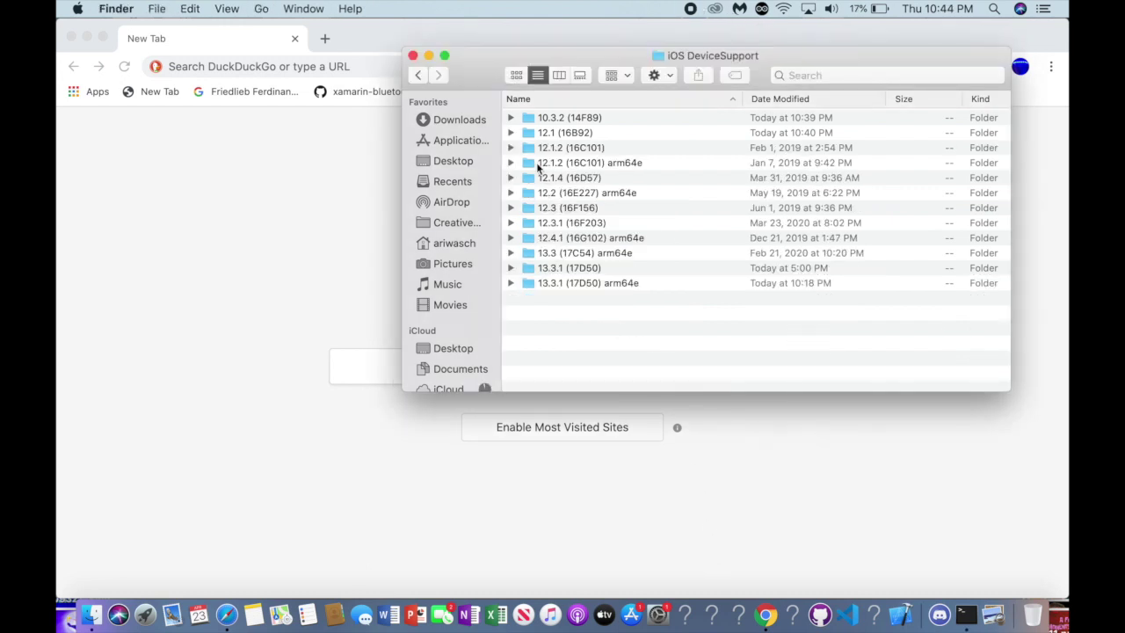
pyautogui.moveTo(663, 119); pyautogui.dragTo(664, 148)
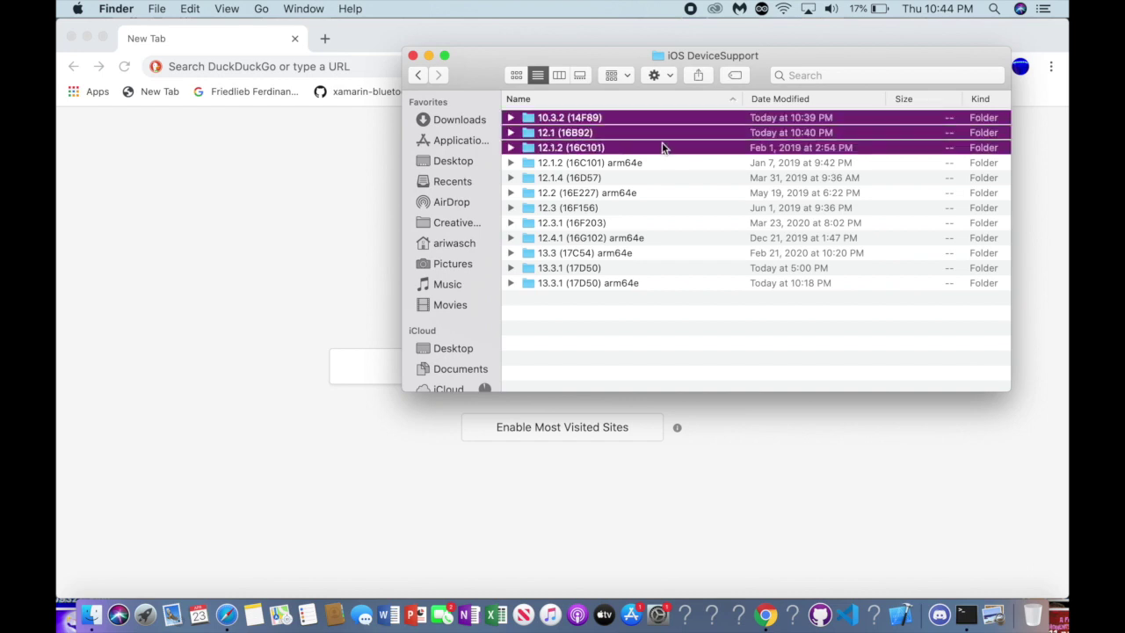
pyautogui.moveTo(660, 156); pyautogui.dragTo(663, 236)
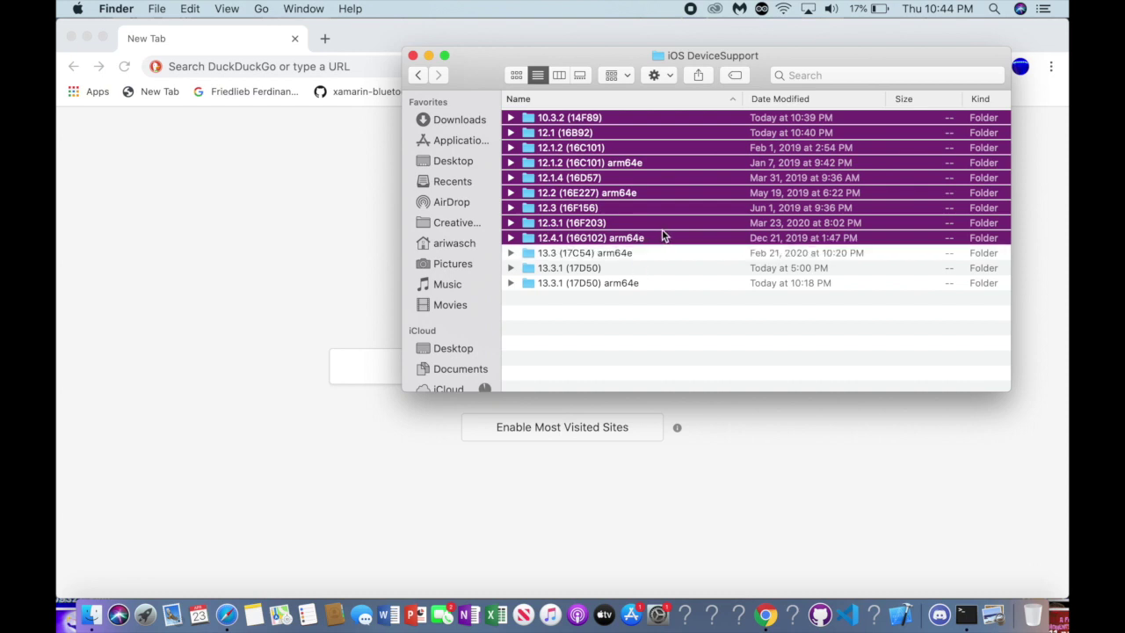
pyautogui.moveTo(603, 138); pyautogui.dragTo(1035, 620)
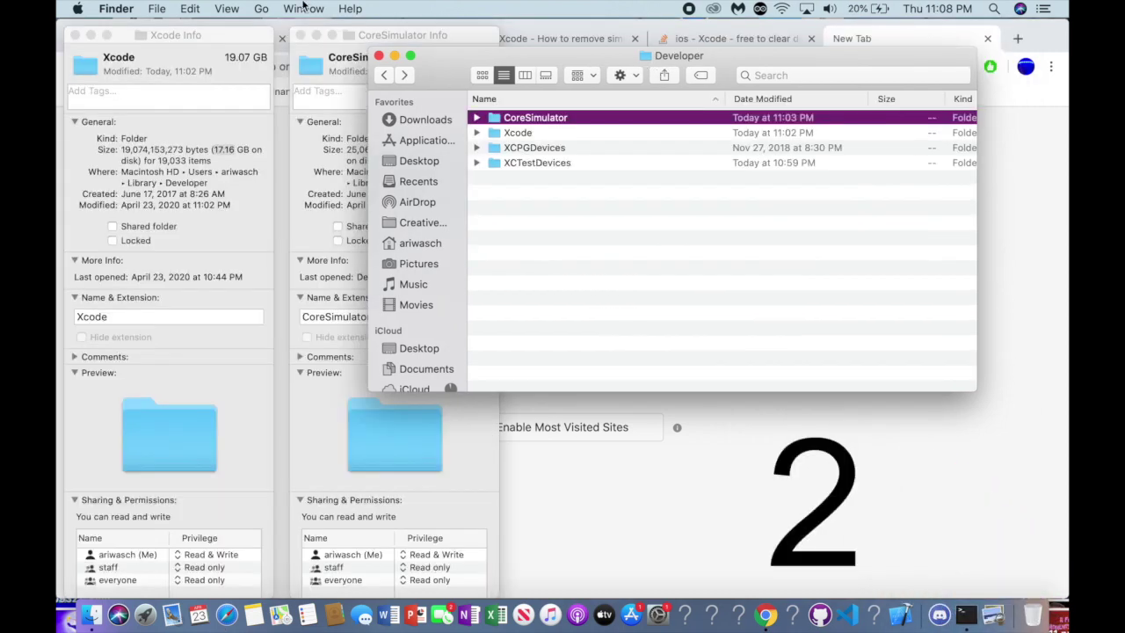
# Step: Go to the folder ~/Library/Developer in Finder
pyautogui.click(262, 8)
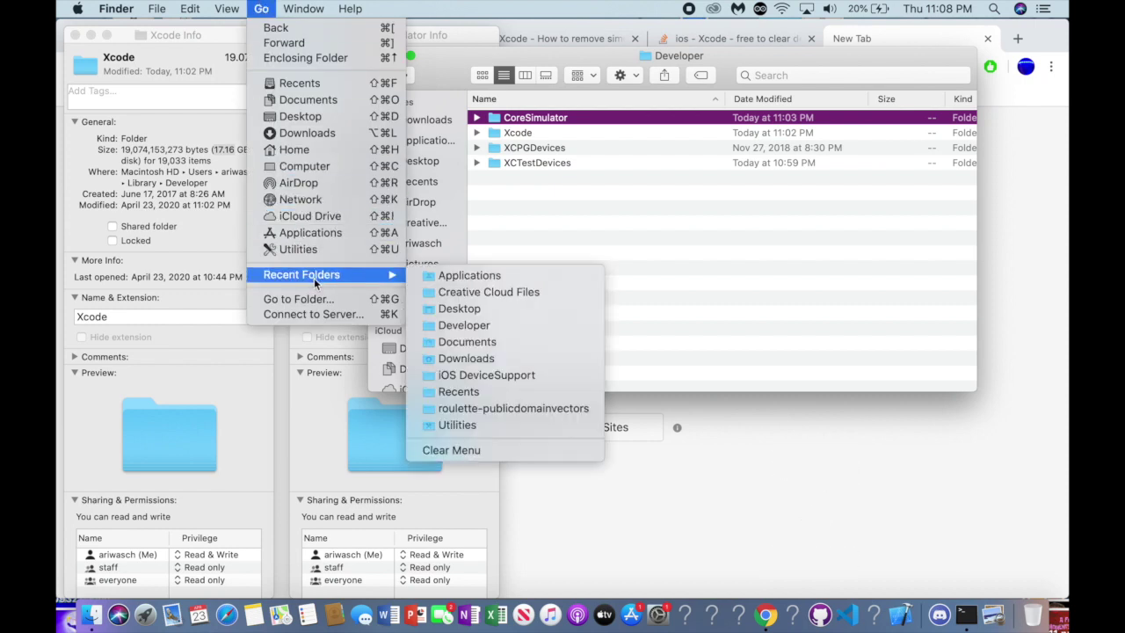
pyautogui.click(318, 300)
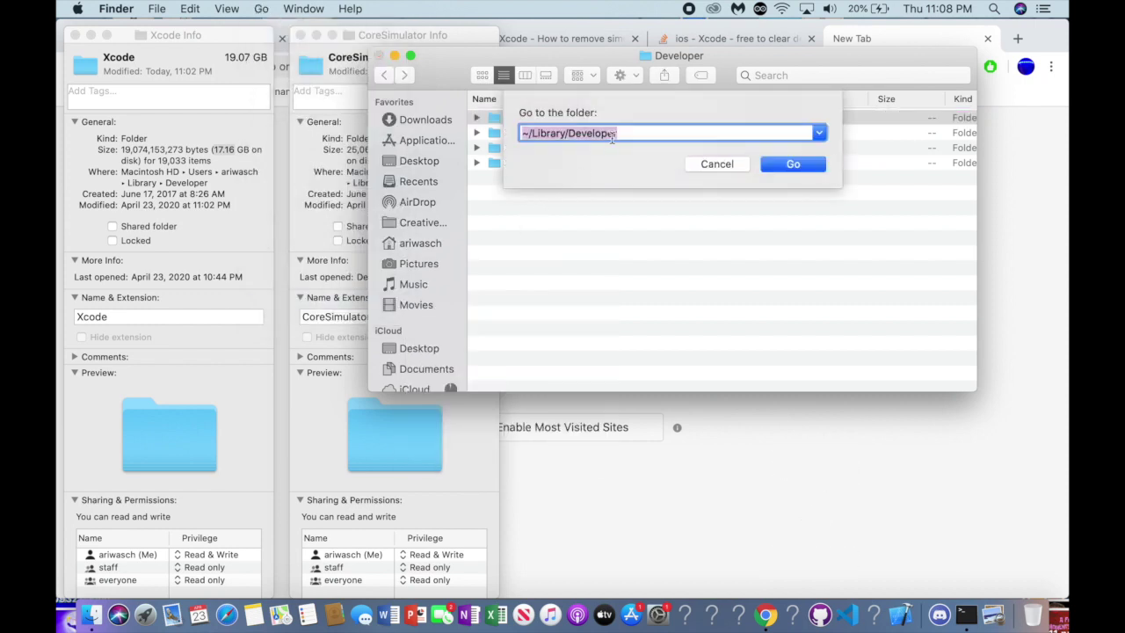
pyautogui.click(774, 161)
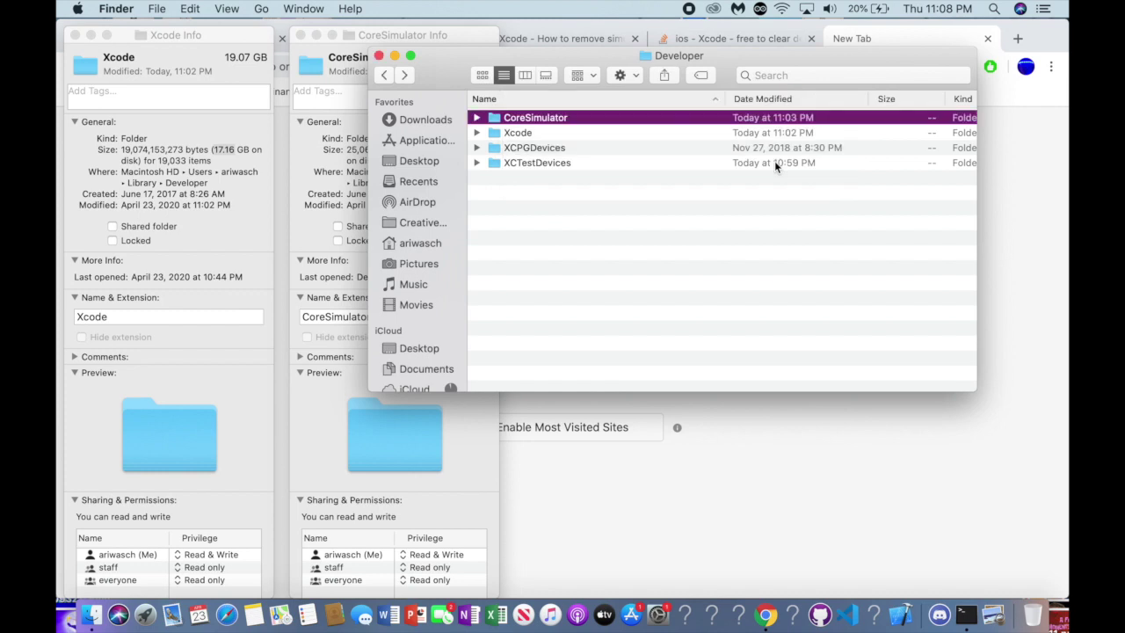
# Step: Expand Devices inside CoreSimulator and inspect the device.plist of the device folder starting with 0A46AFBF, closing it when done
pyautogui.click(476, 117)
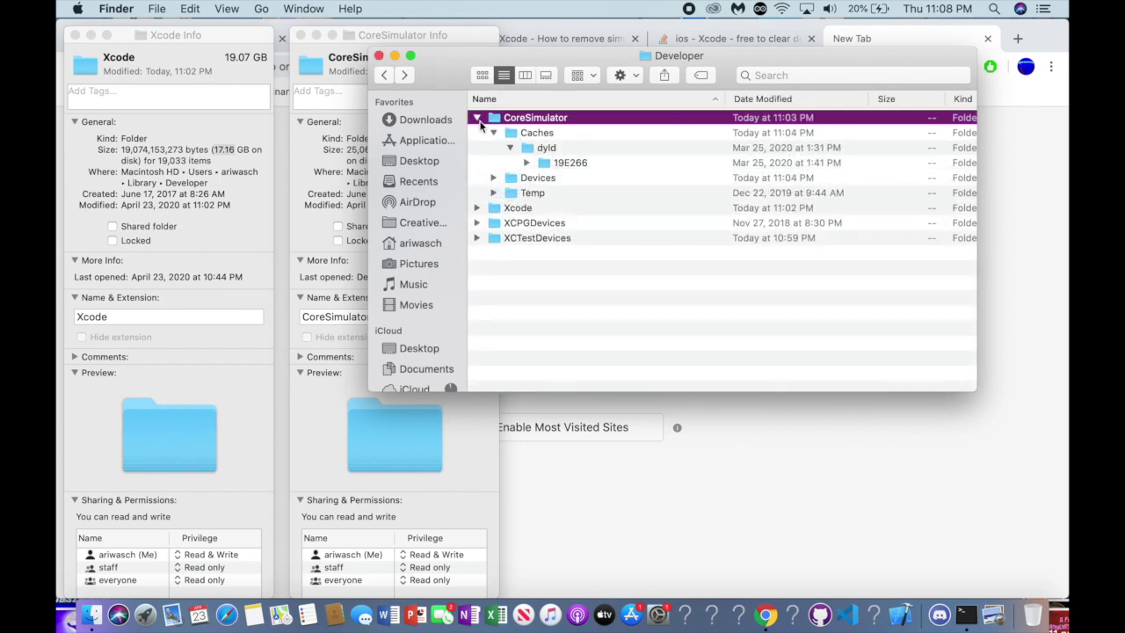
pyautogui.click(494, 178)
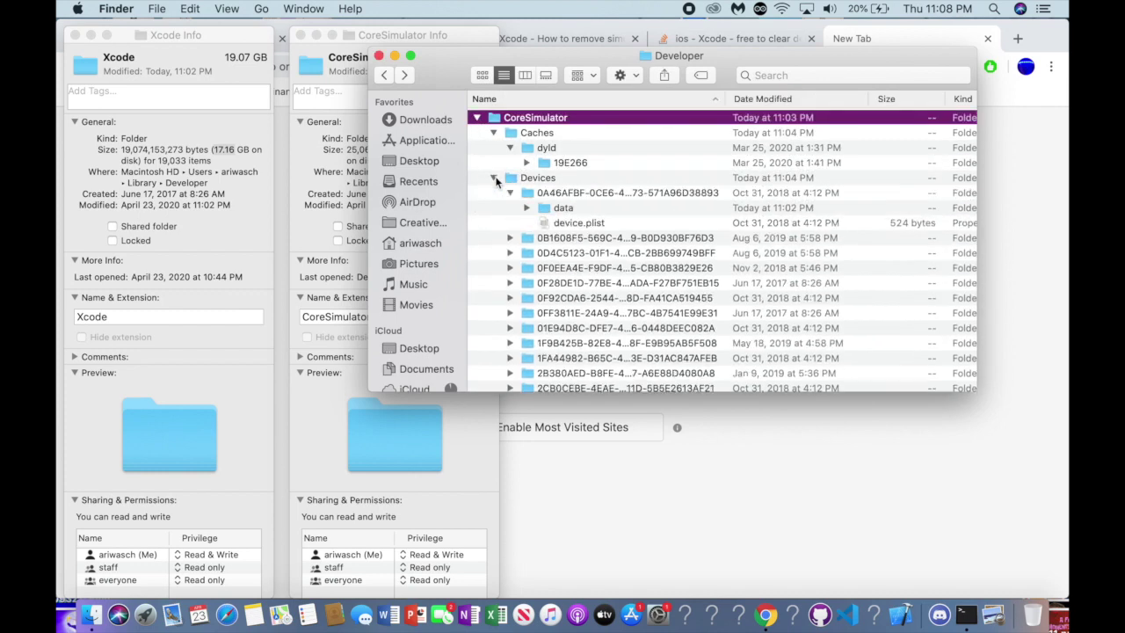
pyautogui.click(510, 192)
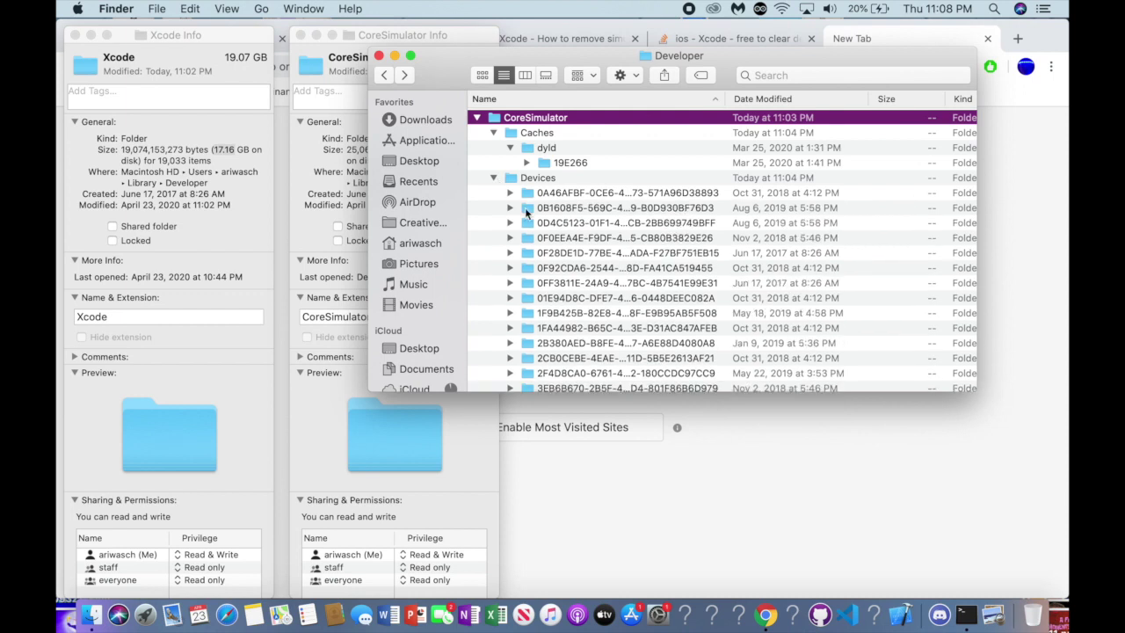
pyautogui.scroll(-2, 510, 149)
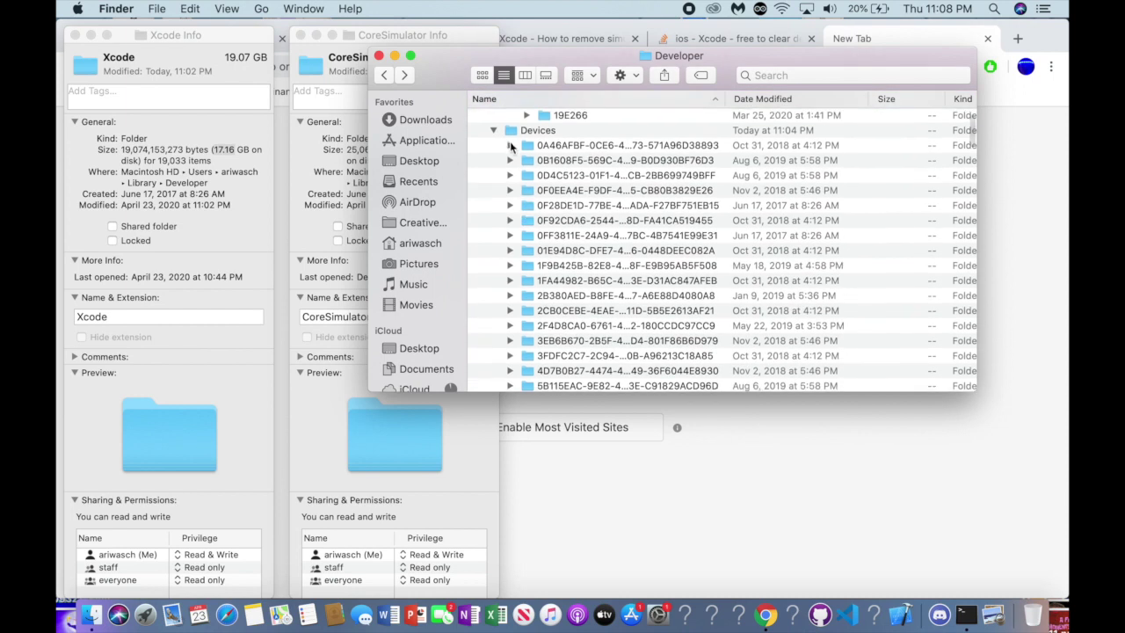
pyautogui.click(510, 145)
pyautogui.doubleClick(576, 176)
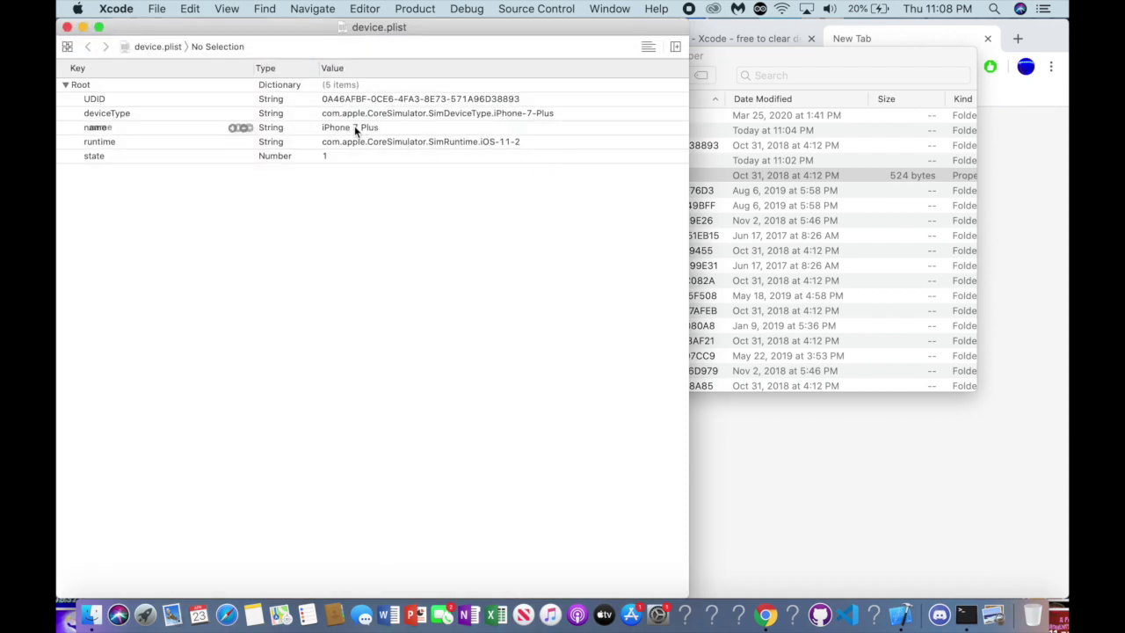
pyautogui.click(67, 28)
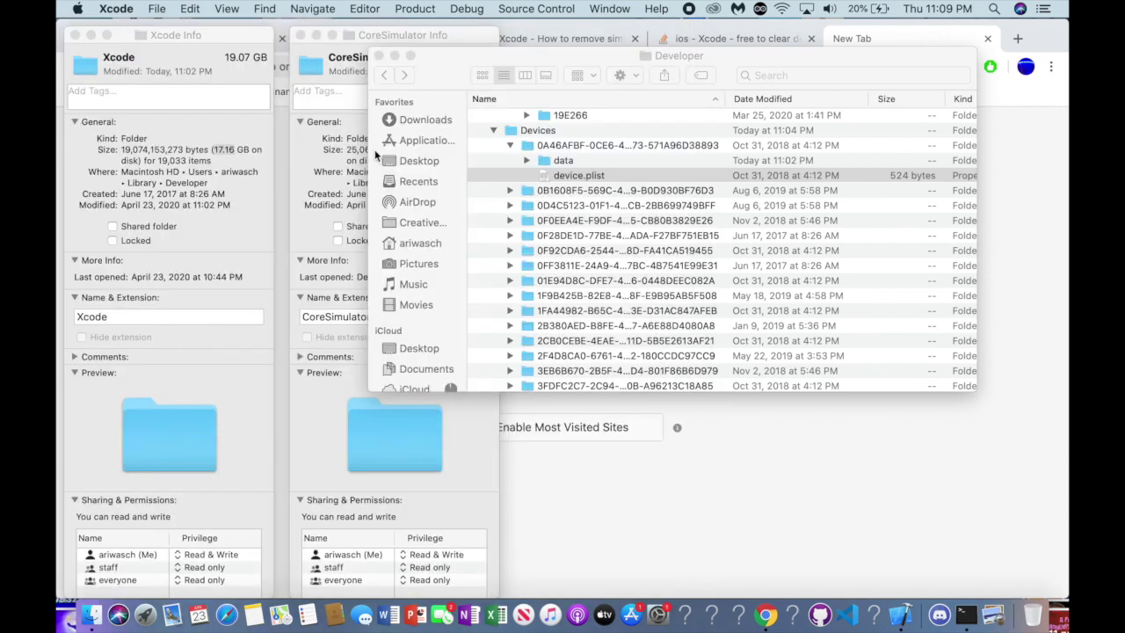
# Step: Move the simulator device folder starting with 0A46AFBF to the Trash
pyautogui.click(591, 177)
pyautogui.click(563, 148)
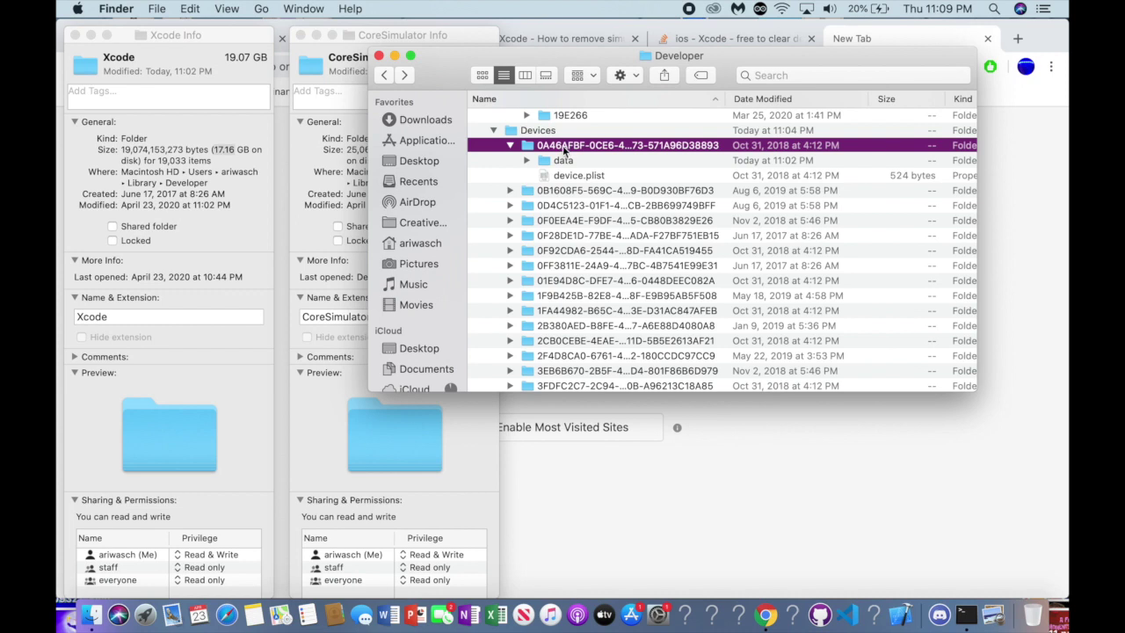
pyautogui.click(584, 147)
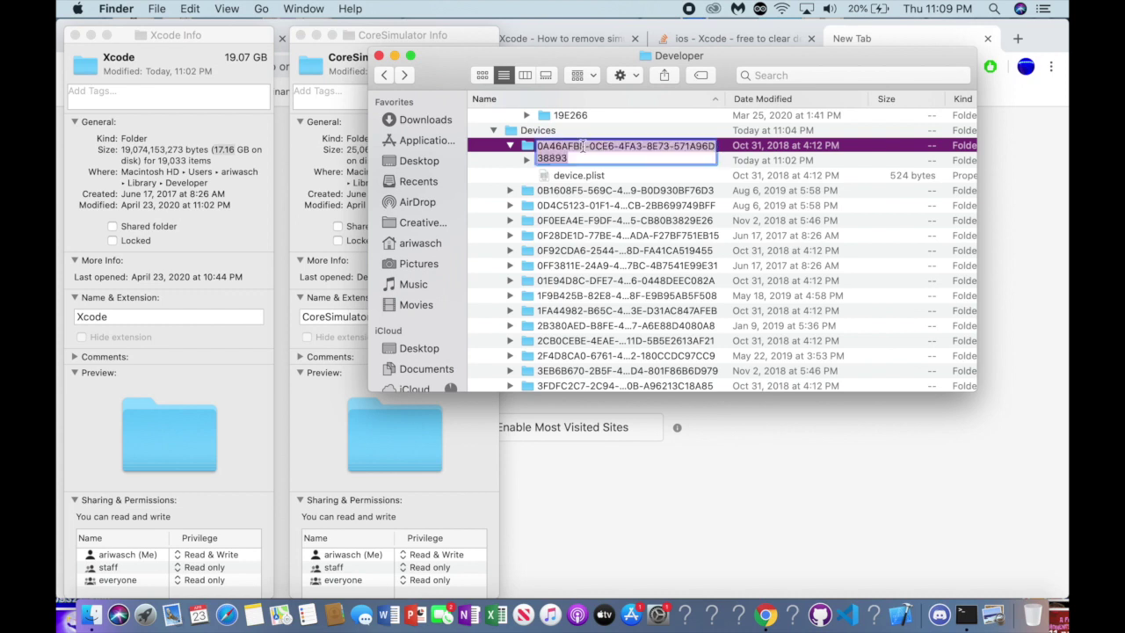
pyautogui.click(593, 175)
pyautogui.moveTo(558, 146); pyautogui.dragTo(1035, 613)
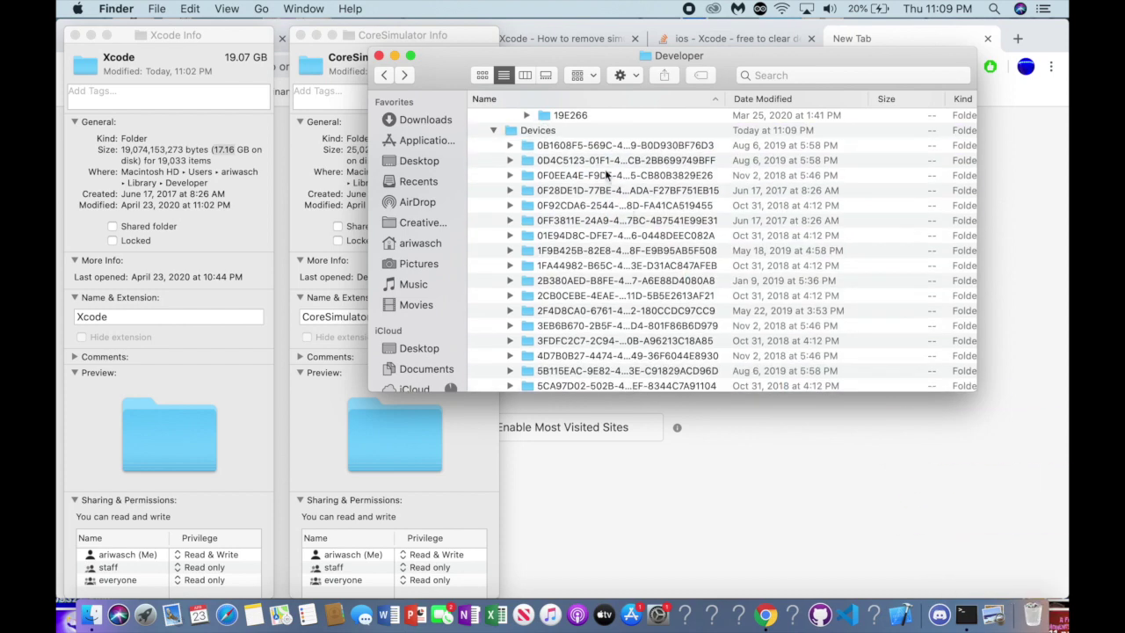
# Step: Sort the folders by date modified, oldest first, and move the simulator device folders dated up to Dec 31, 2018 to the Trash
pyautogui.scroll(5, 607, 176)
pyautogui.click(787, 100)
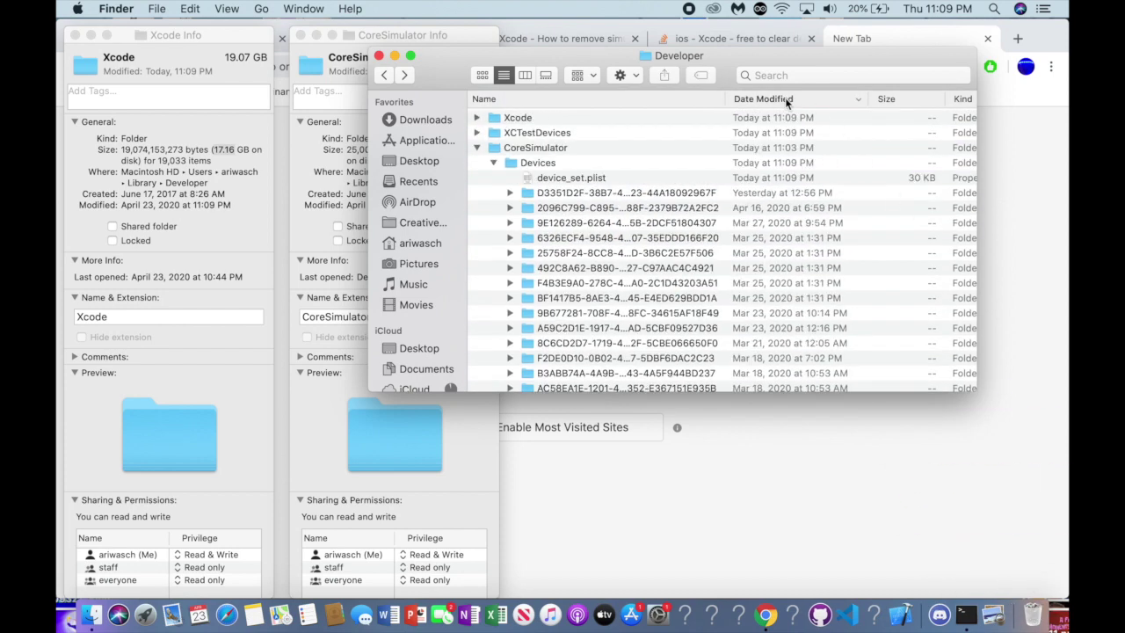
pyautogui.click(787, 100)
pyautogui.moveTo(703, 222); pyautogui.dragTo(517, 258)
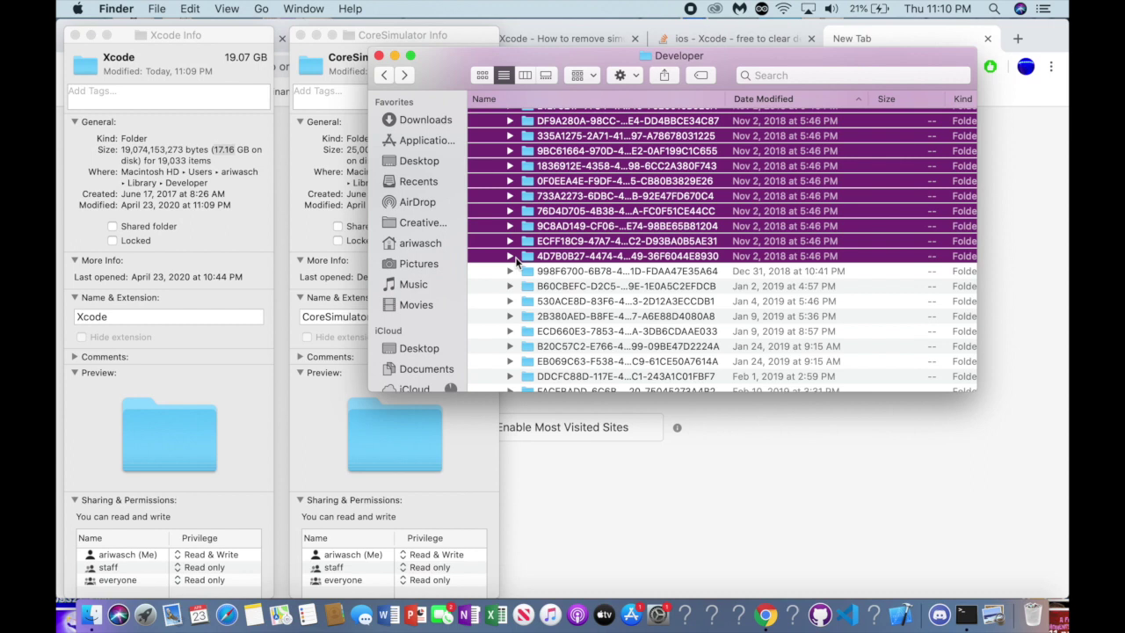
pyautogui.moveTo(516, 260)
pyautogui.mouseDown()
pyautogui.moveTo(551, 393)
pyautogui.moveTo(517, 274)
pyautogui.mouseUp()
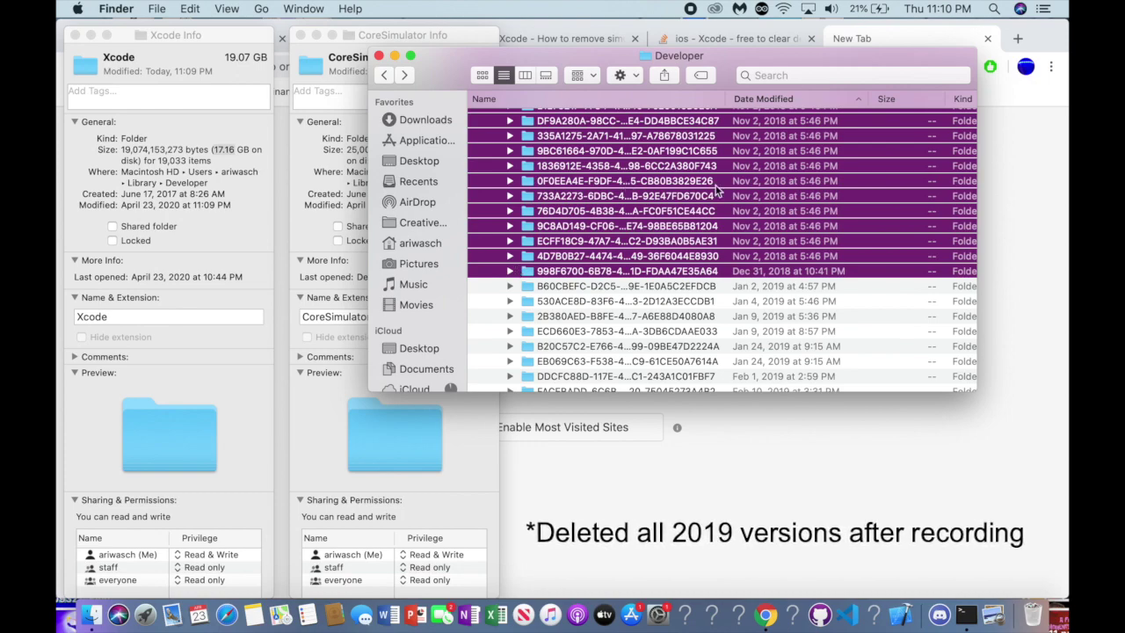
pyautogui.moveTo(721, 193); pyautogui.dragTo(1033, 620)
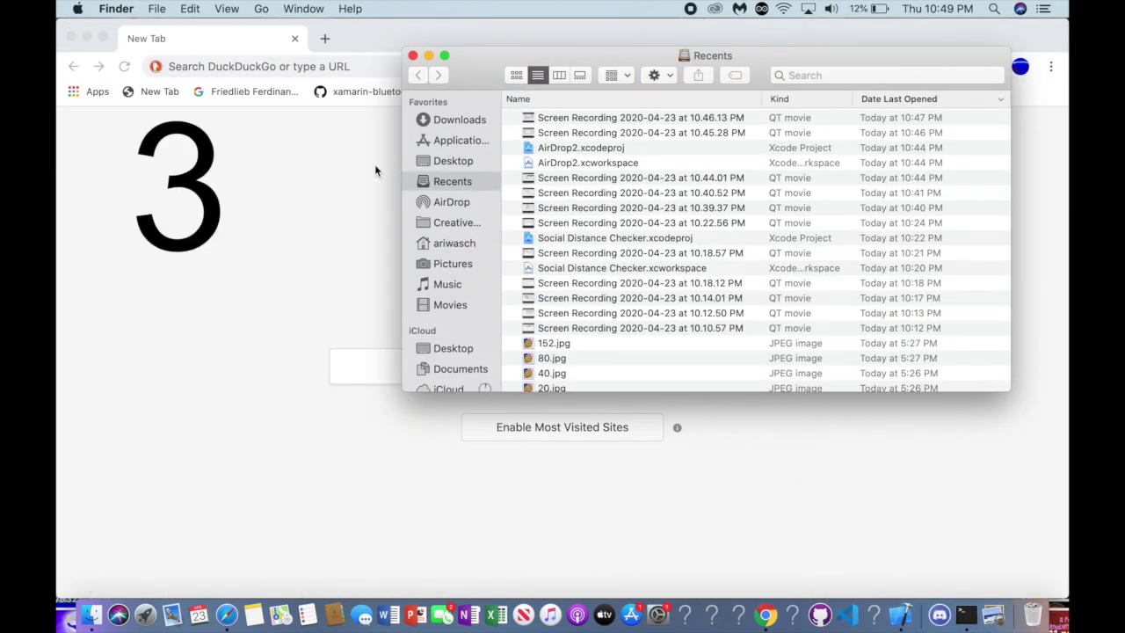
# Step: Go to ~/Library/Developer/Xcode/DerivedData and move all of its folders to the Trash
pyautogui.press('super+shift+g')
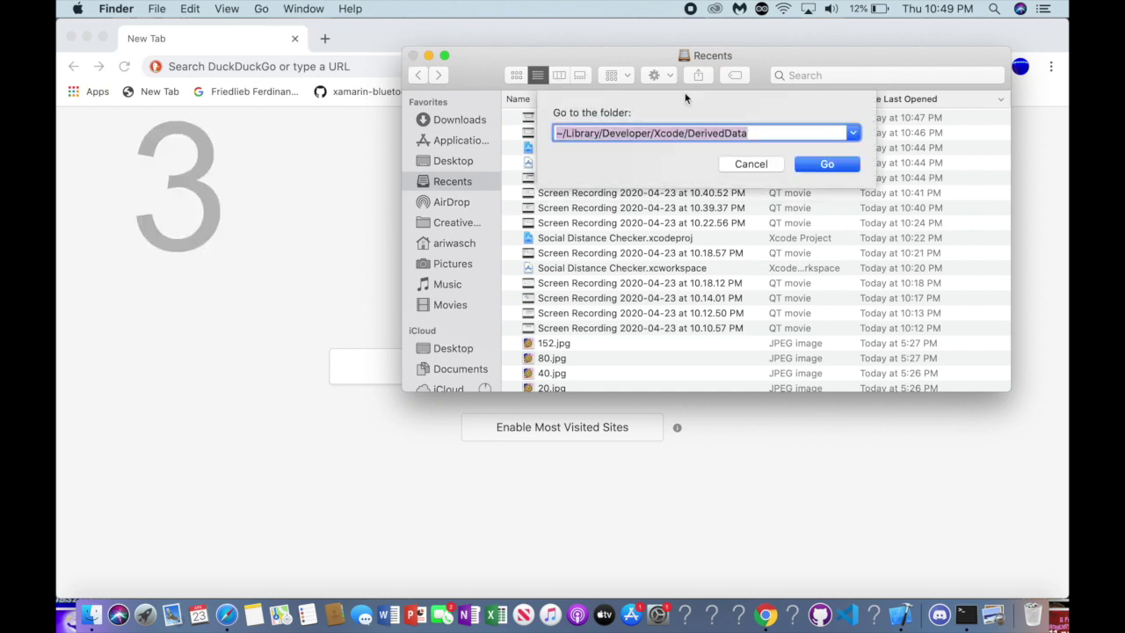
pyautogui.click(808, 158)
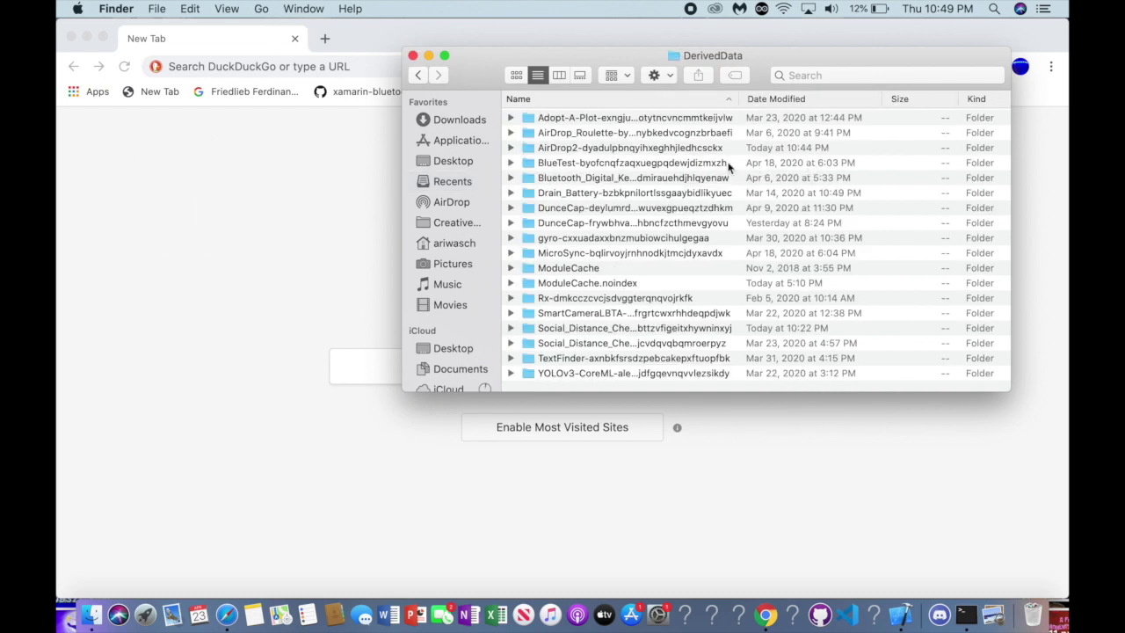
pyautogui.click(921, 119)
pyautogui.moveTo(920, 132); pyautogui.dragTo(919, 406)
pyautogui.moveTo(832, 294); pyautogui.dragTo(1035, 617)
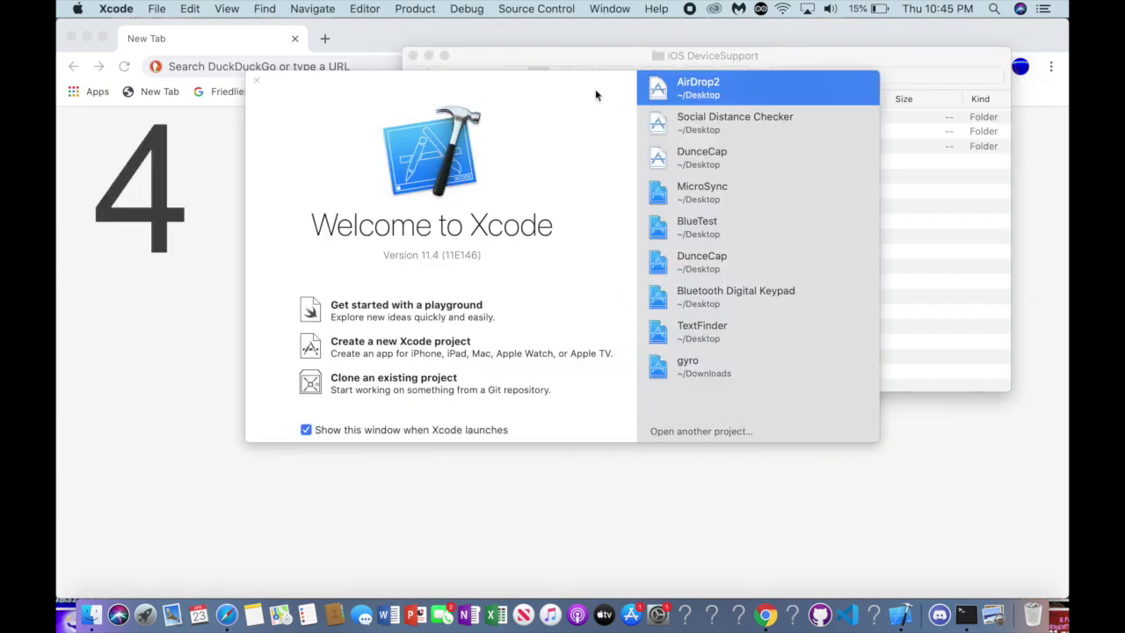
# Step: Open Xcode's Organizer on the app archives and dismiss the account login alert
pyautogui.click(622, 8)
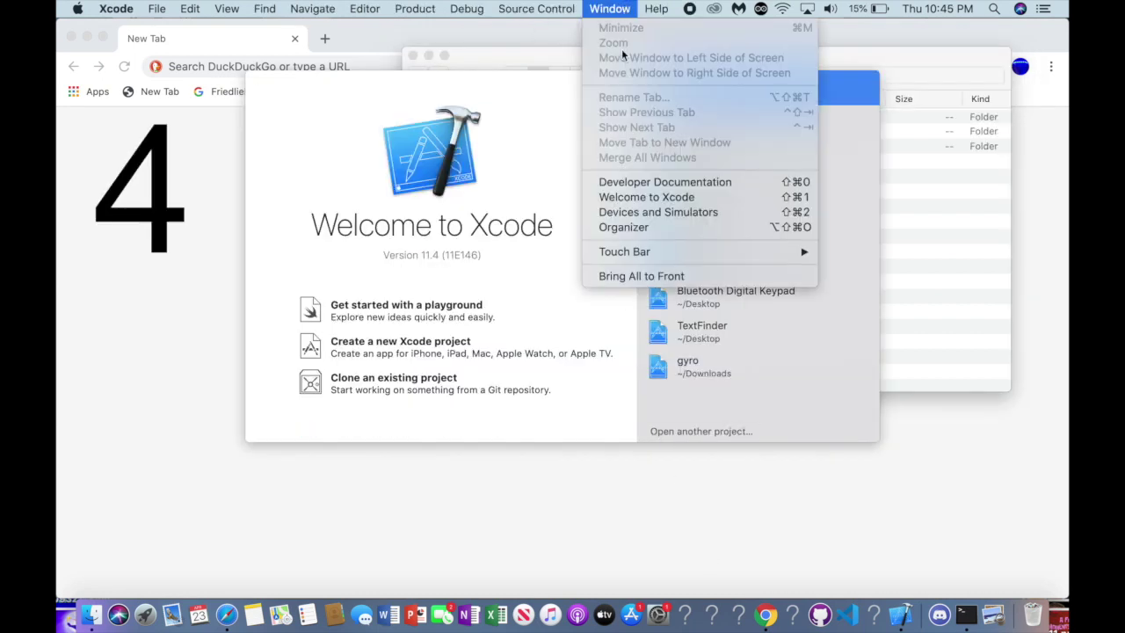
pyautogui.click(634, 226)
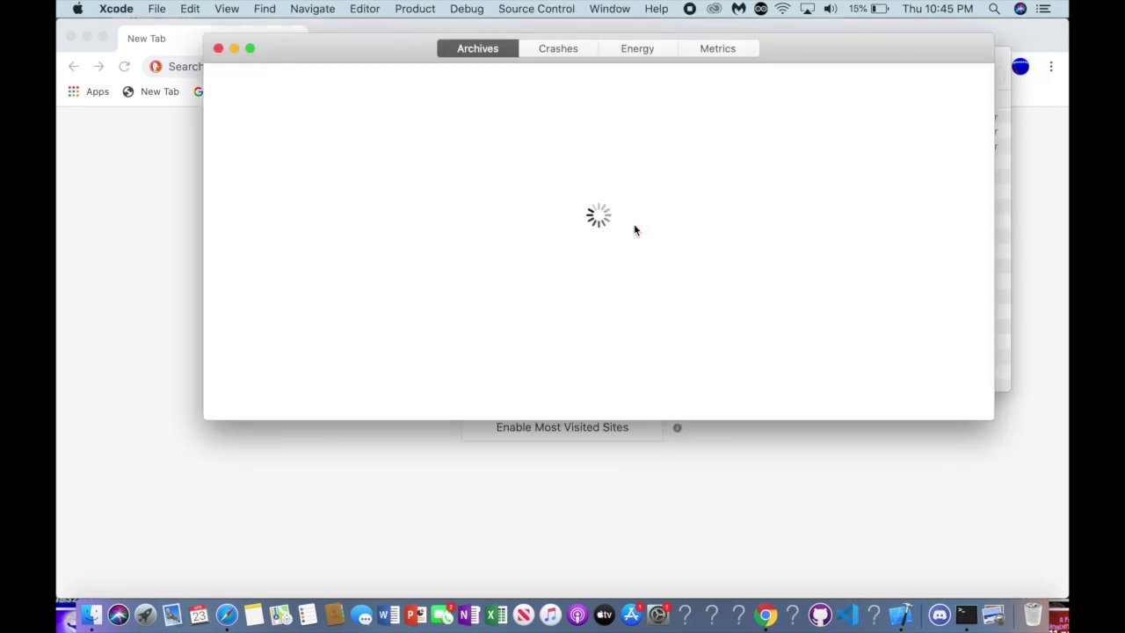
pyautogui.click(483, 88)
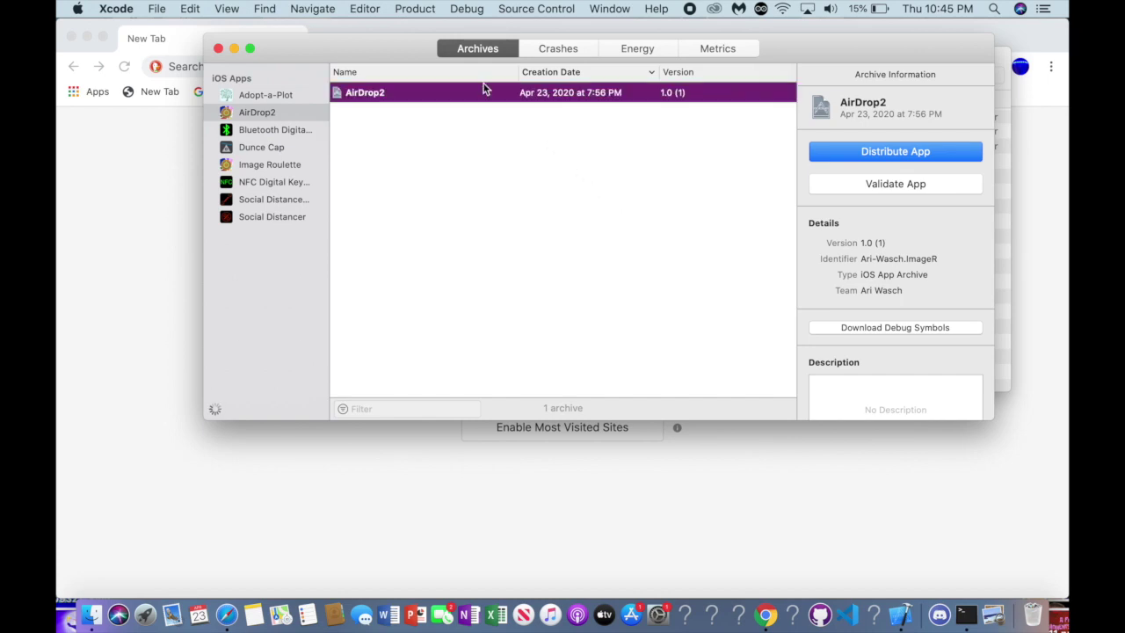
pyautogui.click(274, 130)
pyautogui.click(273, 146)
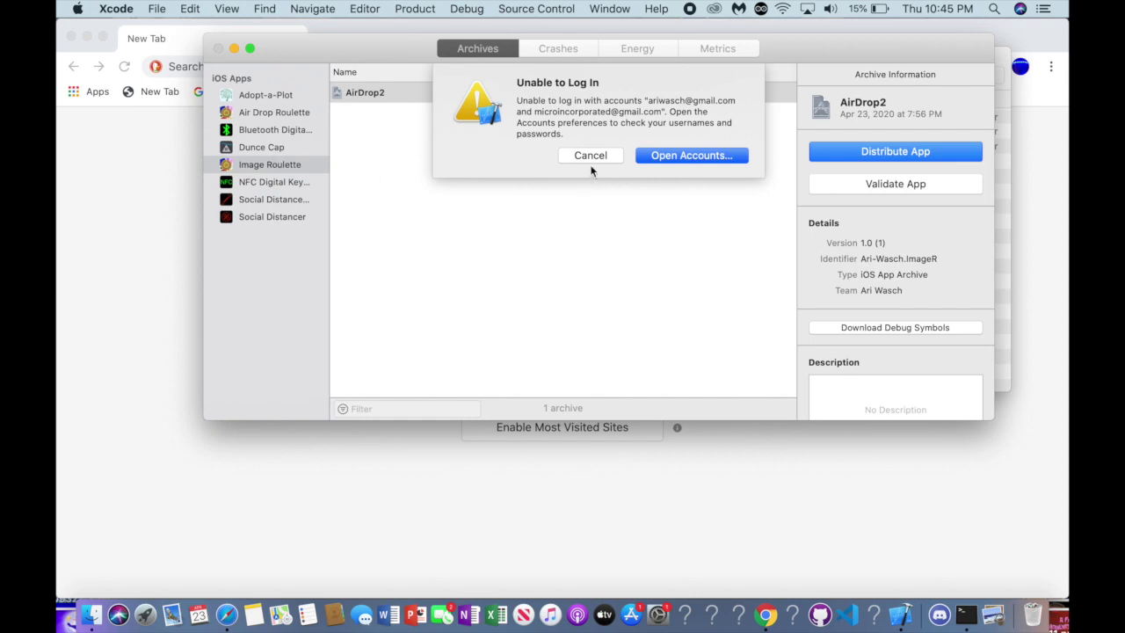
pyautogui.click(587, 159)
# Step: Examine the archive lists of Dunce Cap, NFC Digital Key, Air Drop Roulette and the two Social Distance apps
pyautogui.click(257, 149)
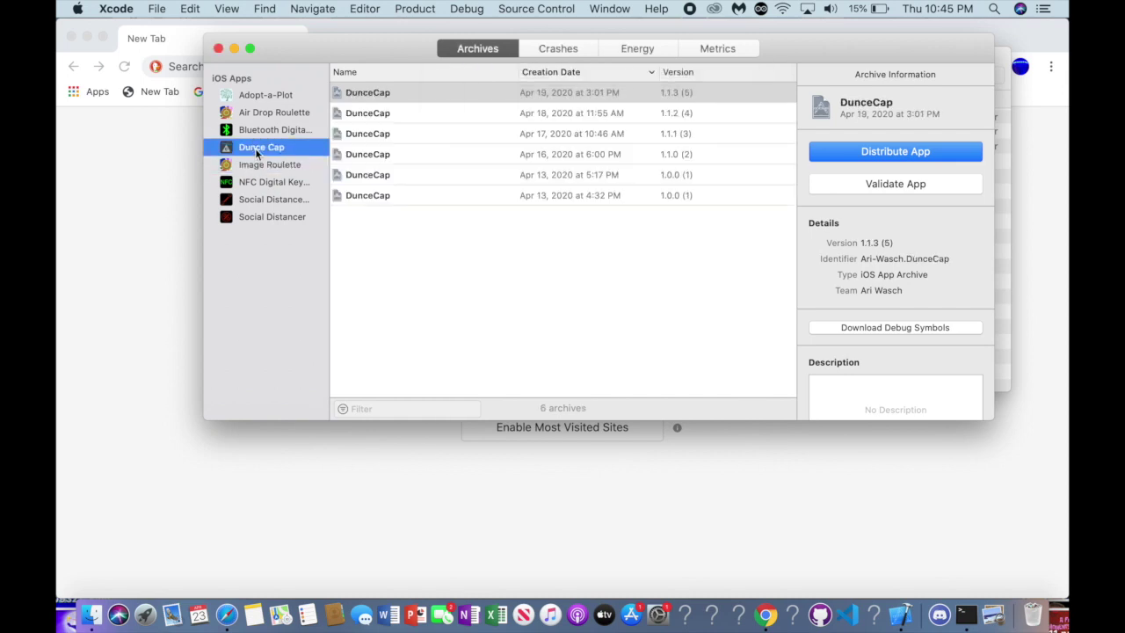
pyautogui.click(273, 181)
pyautogui.click(268, 116)
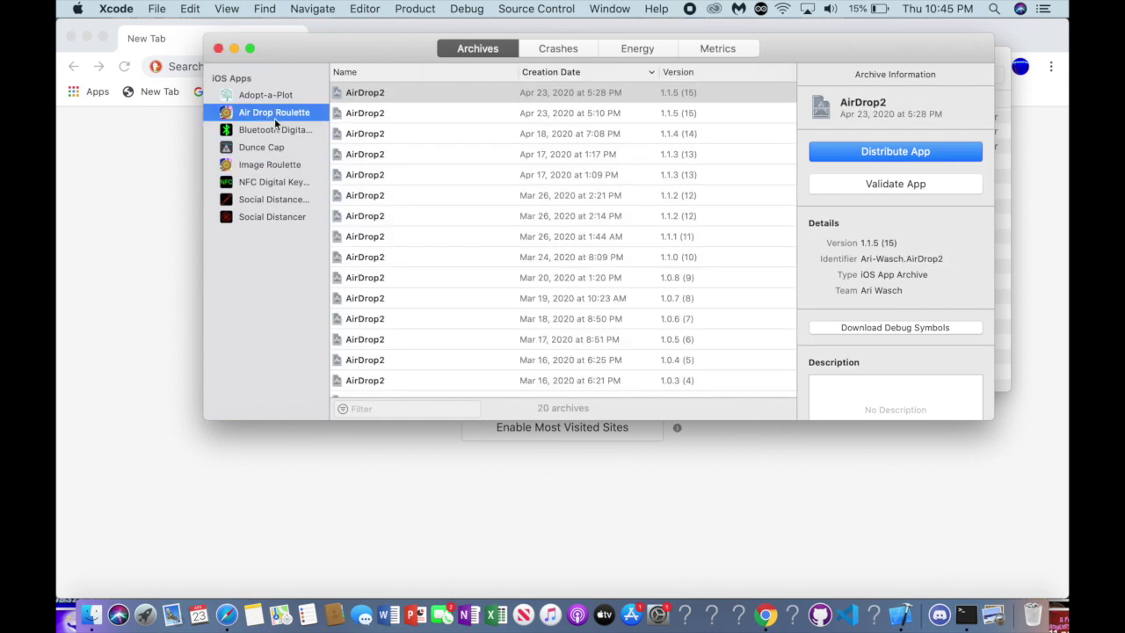
pyautogui.scroll(-2, 479, 216)
pyautogui.scroll(2, 479, 215)
pyautogui.click(590, 176)
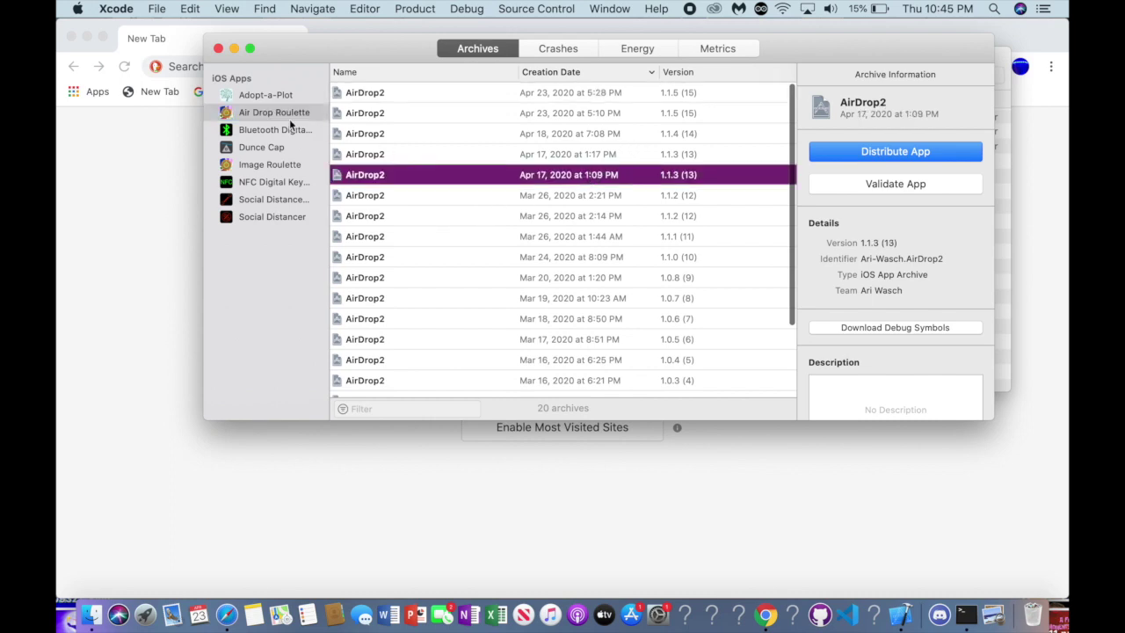
pyautogui.click(287, 200)
pyautogui.click(289, 217)
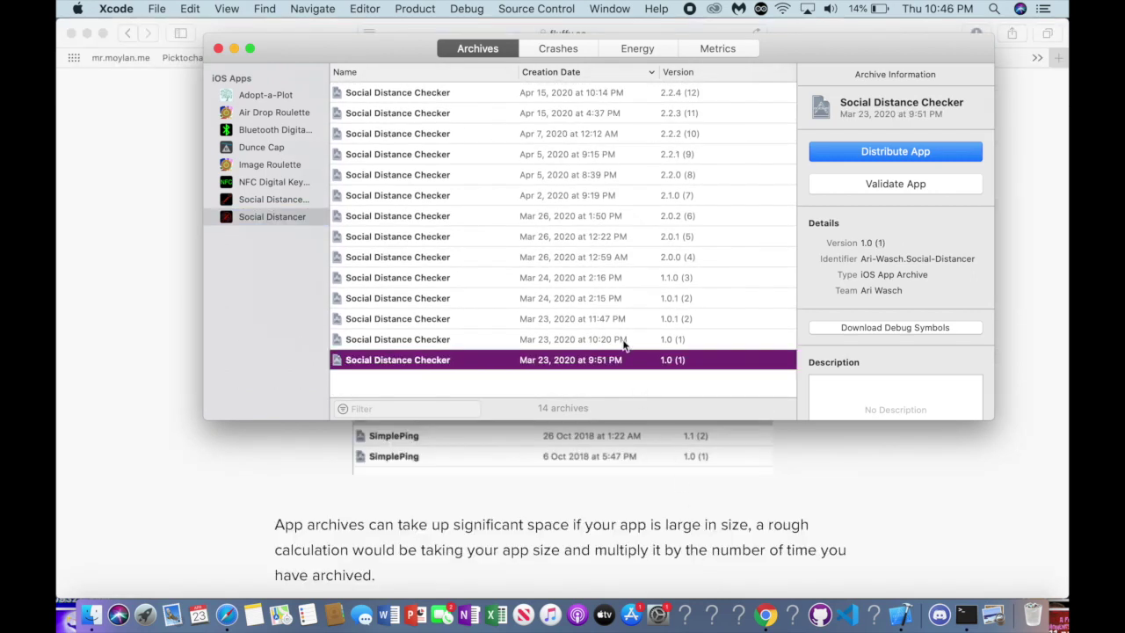
# Step: Delete the Social Distancer archives created Mar 23, 2020 at 10:20 PM and 11:47 PM
pyautogui.click(675, 346)
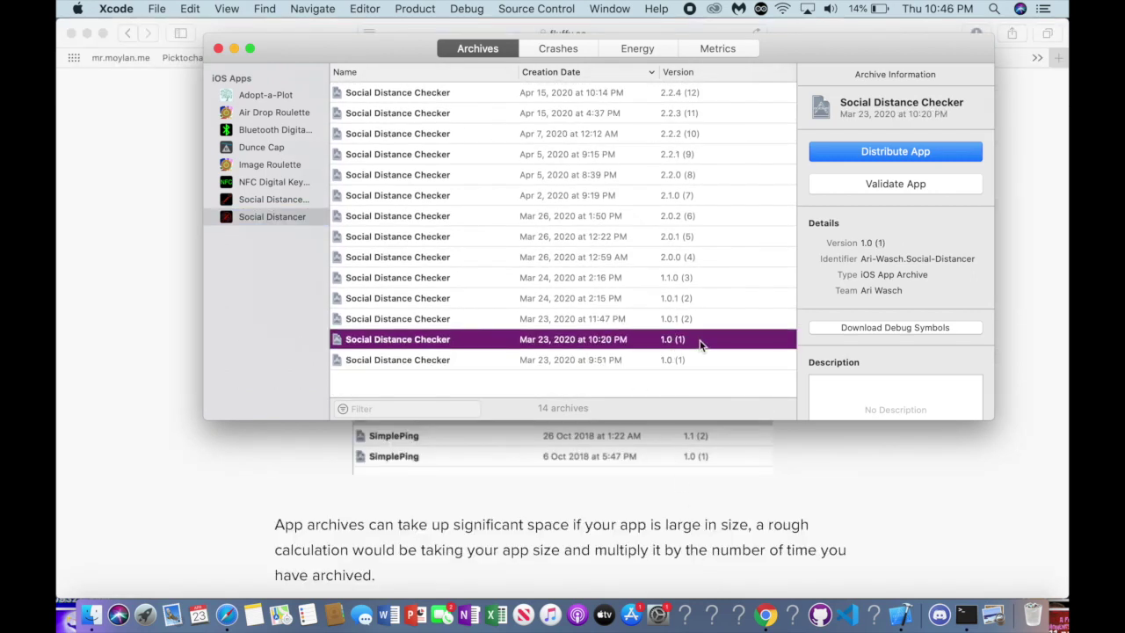
pyautogui.press('BackSpace')
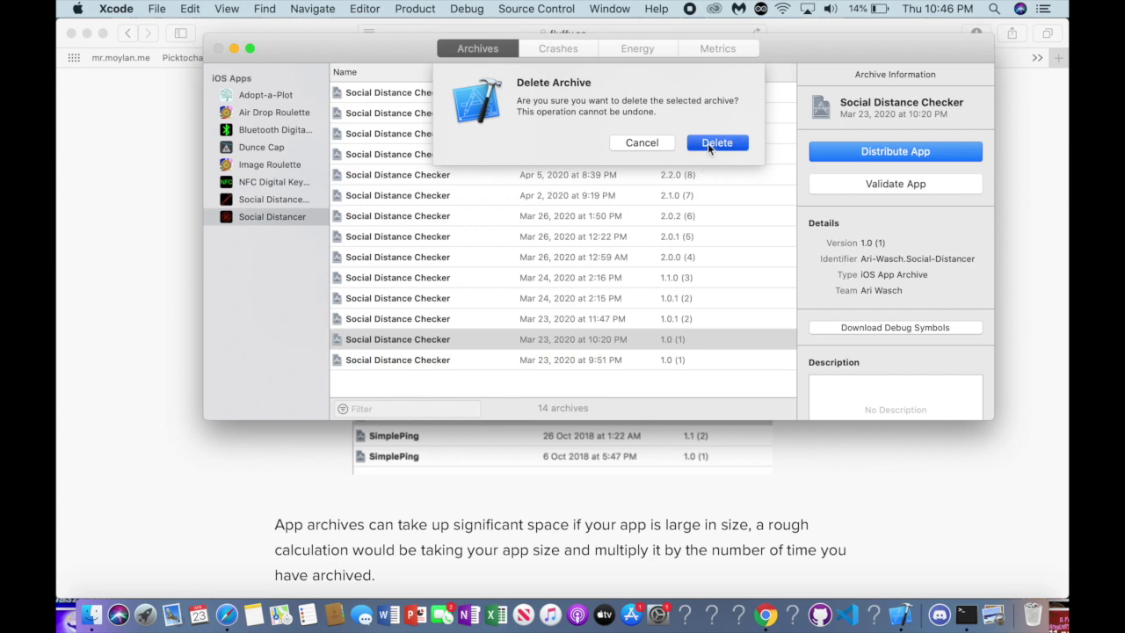
pyautogui.click(716, 142)
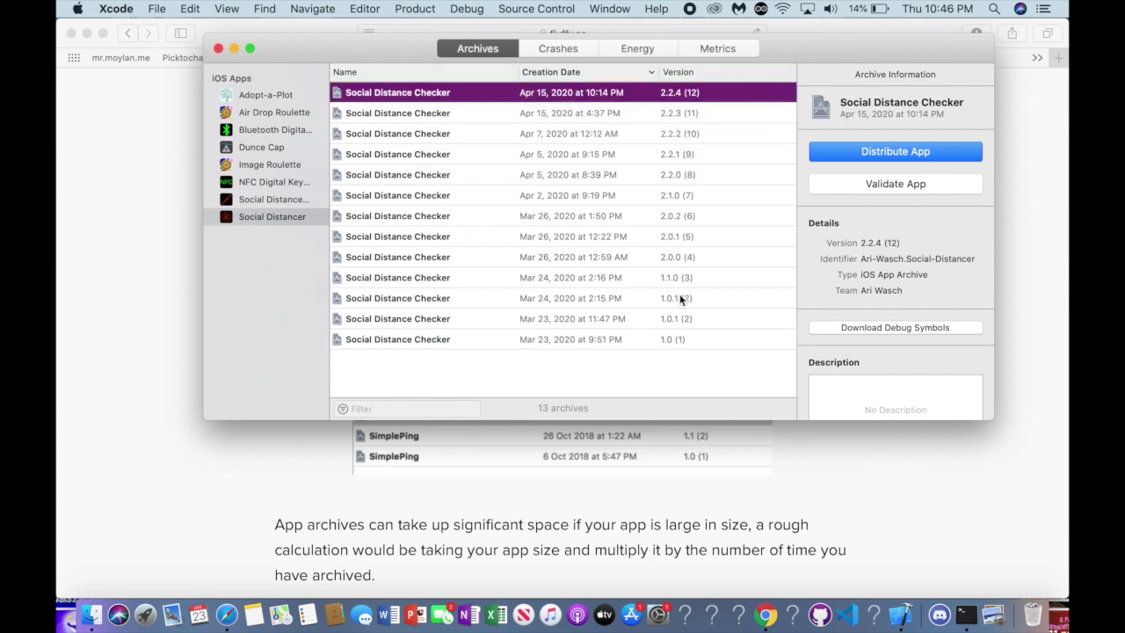
pyautogui.click(665, 318)
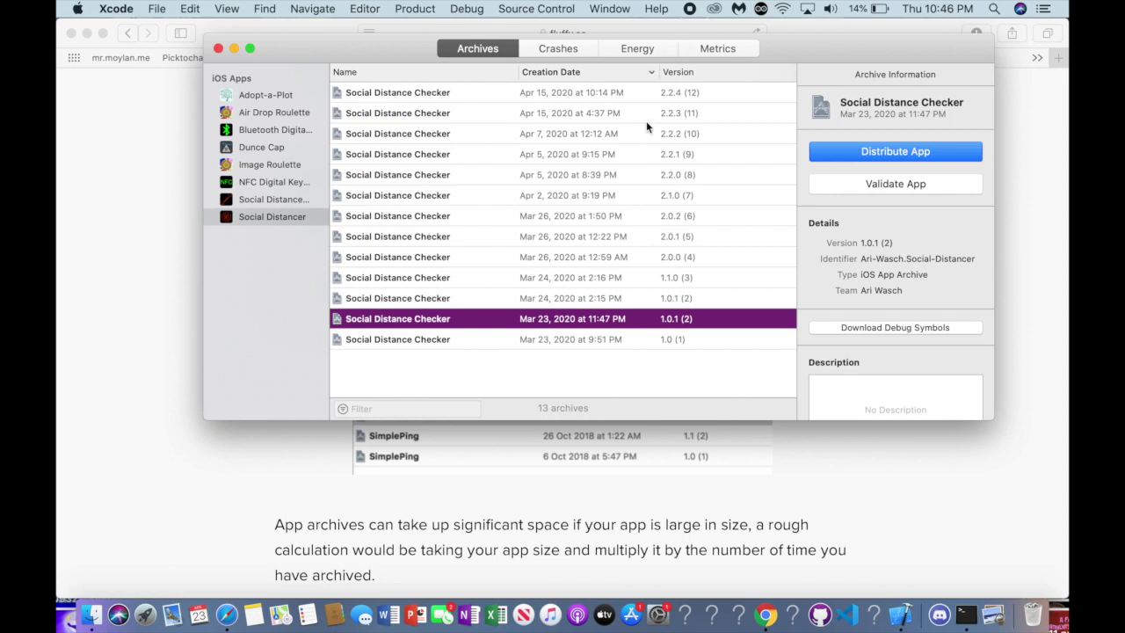
pyautogui.press('BackSpace')
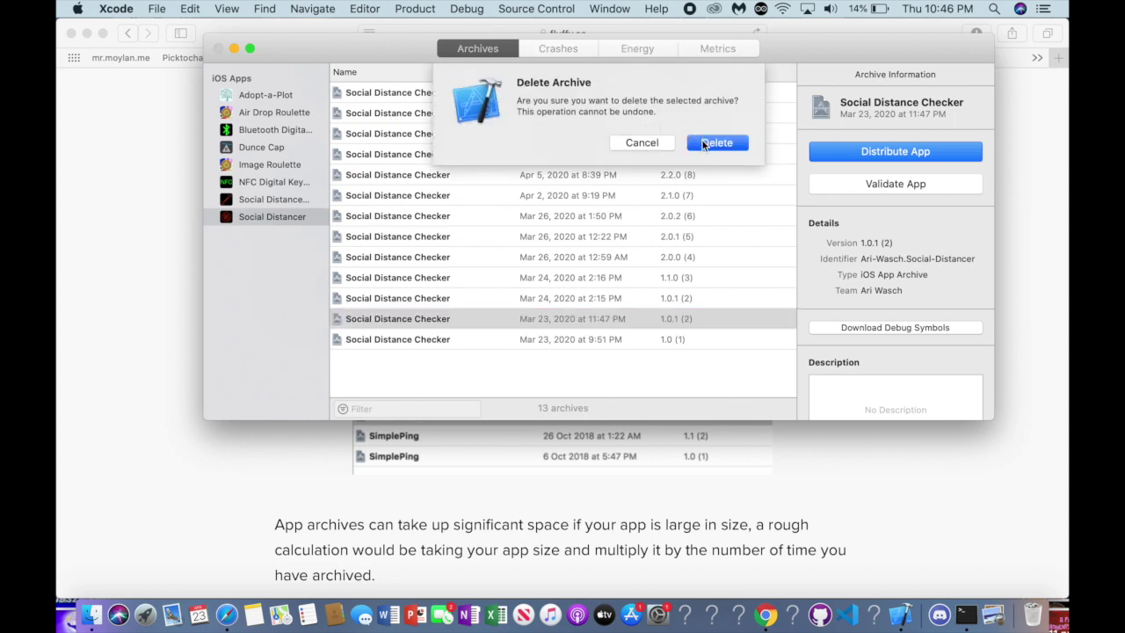
pyautogui.click(703, 143)
# Step: Delete the Social Distancer archives for versions 1.0.1 (2) of Mar 24, 1.1.0 (3), 2.0.0 (4) and 2.0.1 (5)
pyautogui.click(710, 295)
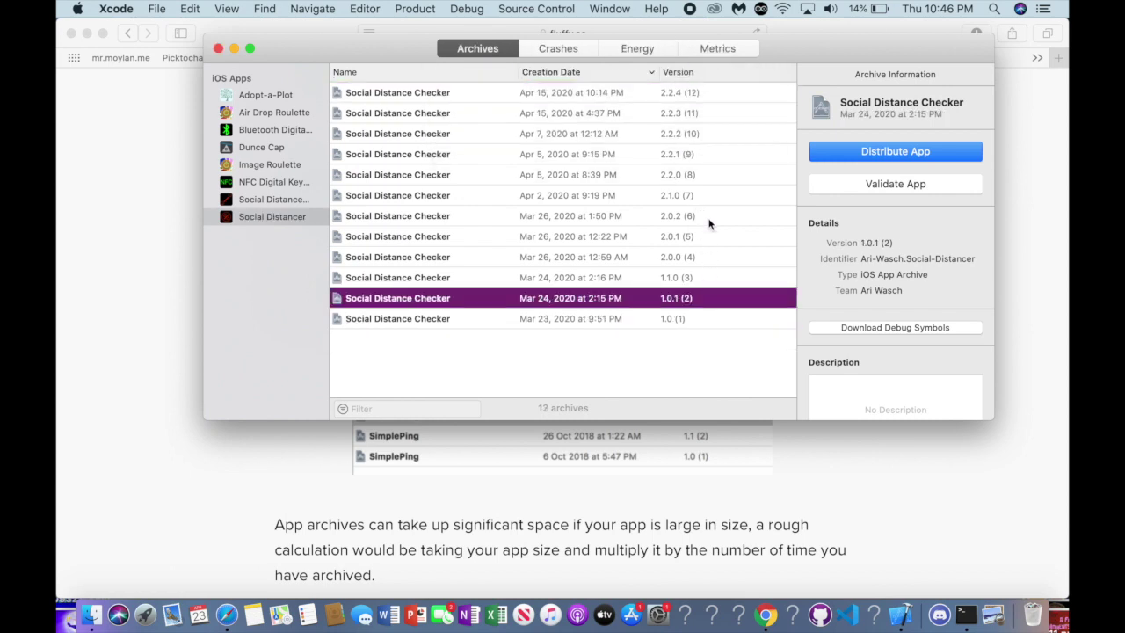
pyautogui.press('BackSpace')
pyautogui.click(713, 146)
pyautogui.press('BackSpace')
pyautogui.click(724, 143)
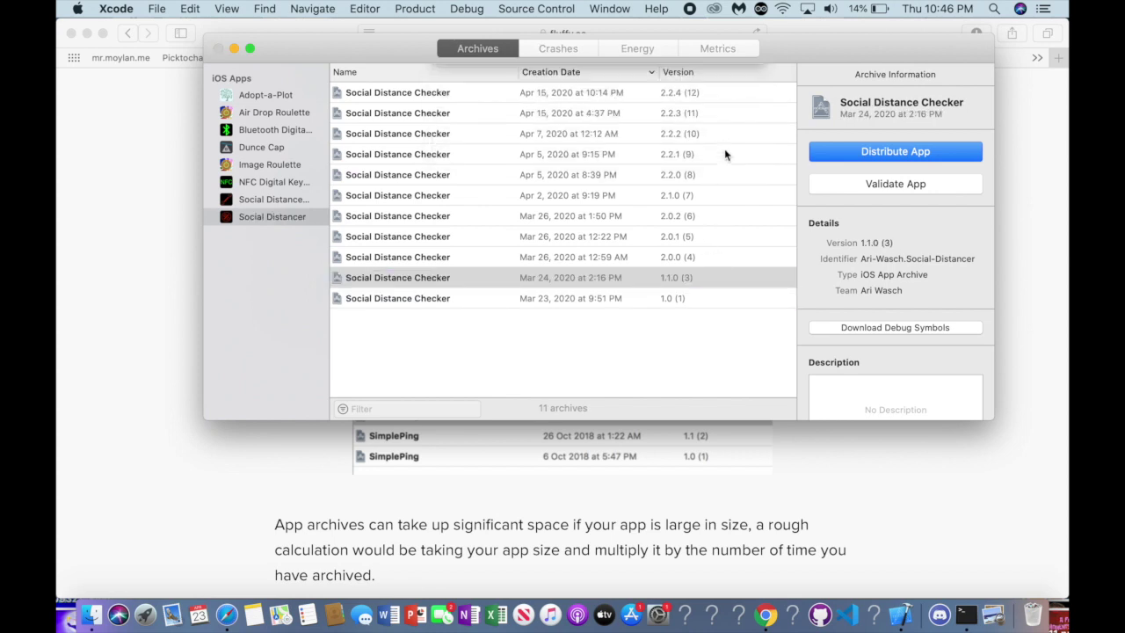
pyautogui.press('BackSpace')
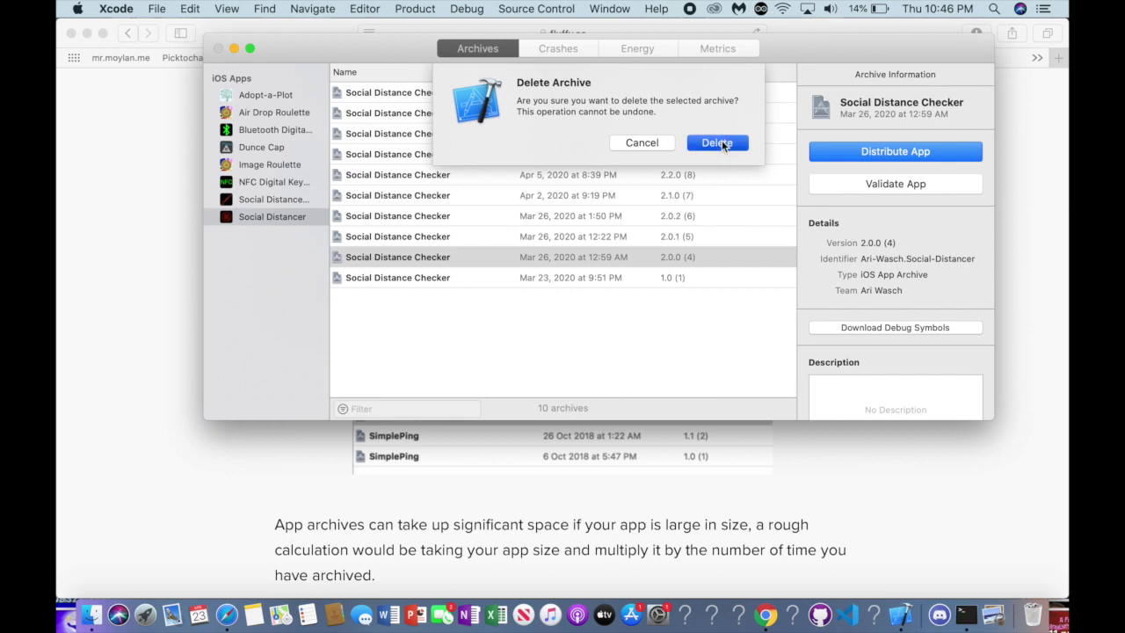
pyautogui.click(721, 139)
pyautogui.press('BackSpace')
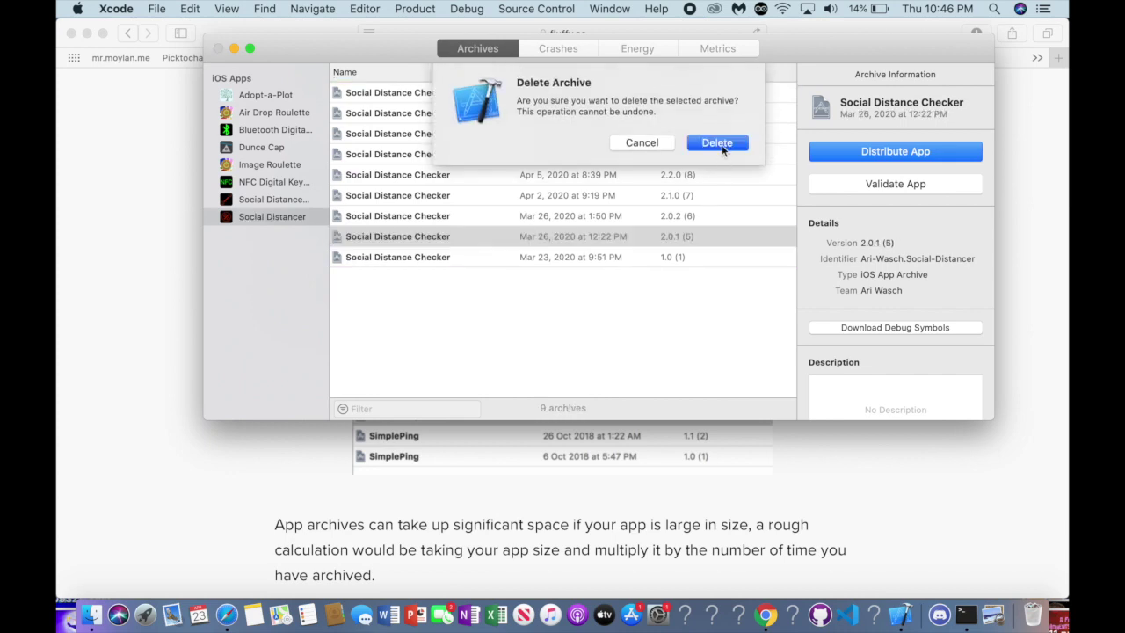
pyautogui.click(721, 145)
# Step: Delete the Social Distancer archives for versions 2.0.2 (6), 2.1.0 (7) and 2.2.0 (8)
pyautogui.click(715, 194)
pyautogui.click(711, 206)
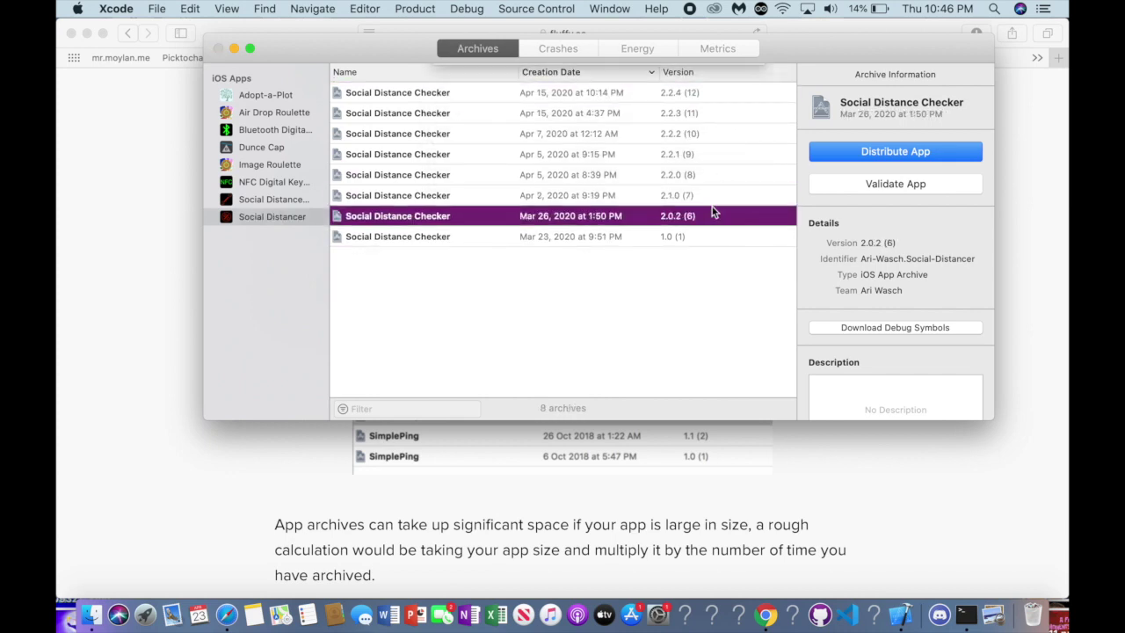
pyautogui.press('BackSpace')
pyautogui.click(722, 139)
pyautogui.click(714, 193)
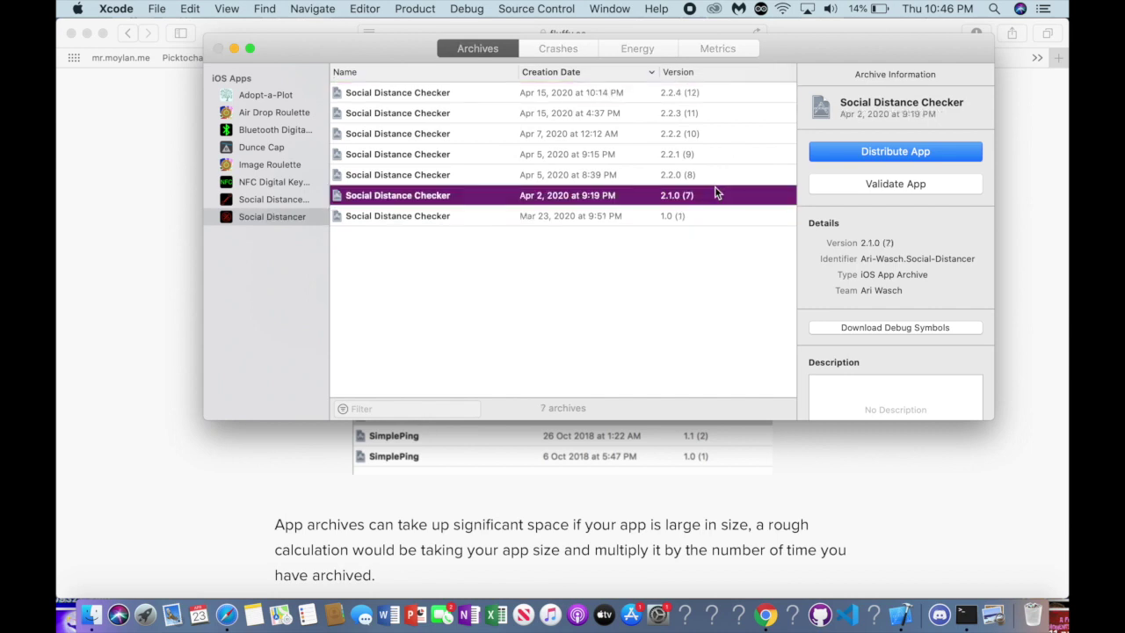
pyautogui.press('BackSpace')
pyautogui.click(721, 140)
pyautogui.click(723, 174)
pyautogui.press('BackSpace')
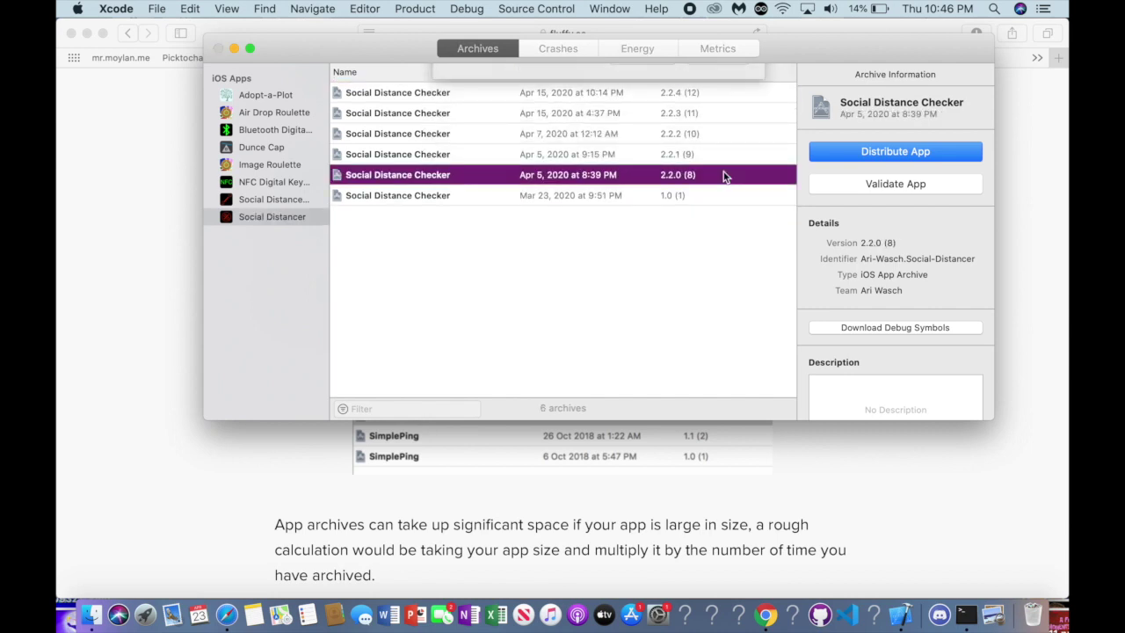
pyautogui.click(722, 141)
pyautogui.click(720, 155)
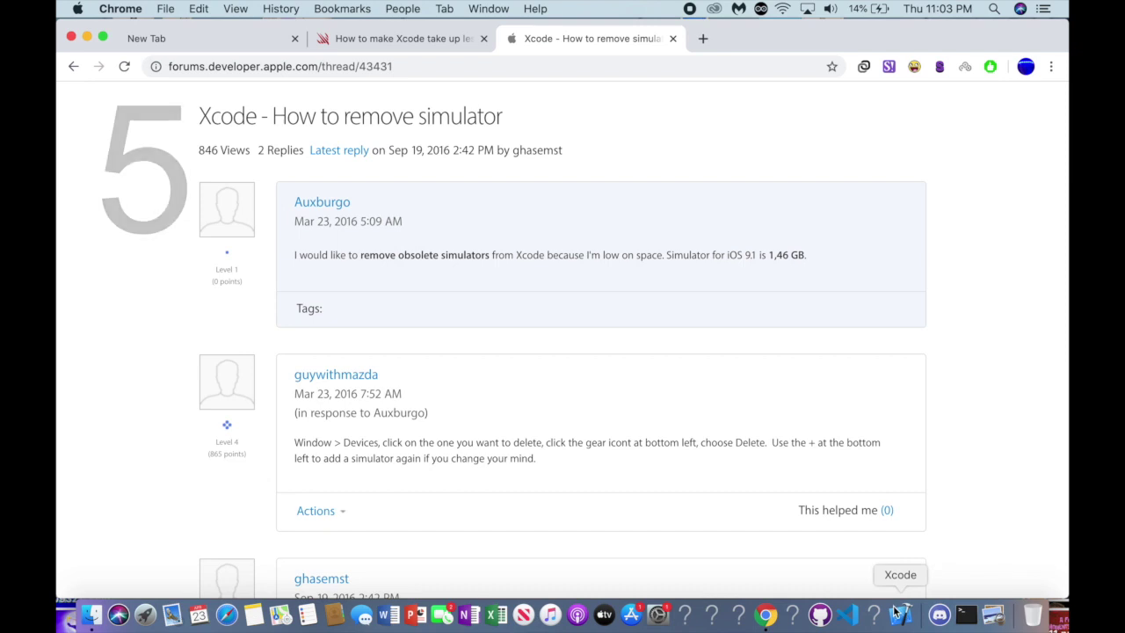
# Step: Switch to Xcode and open the Devices and Simulators window
pyautogui.click(898, 615)
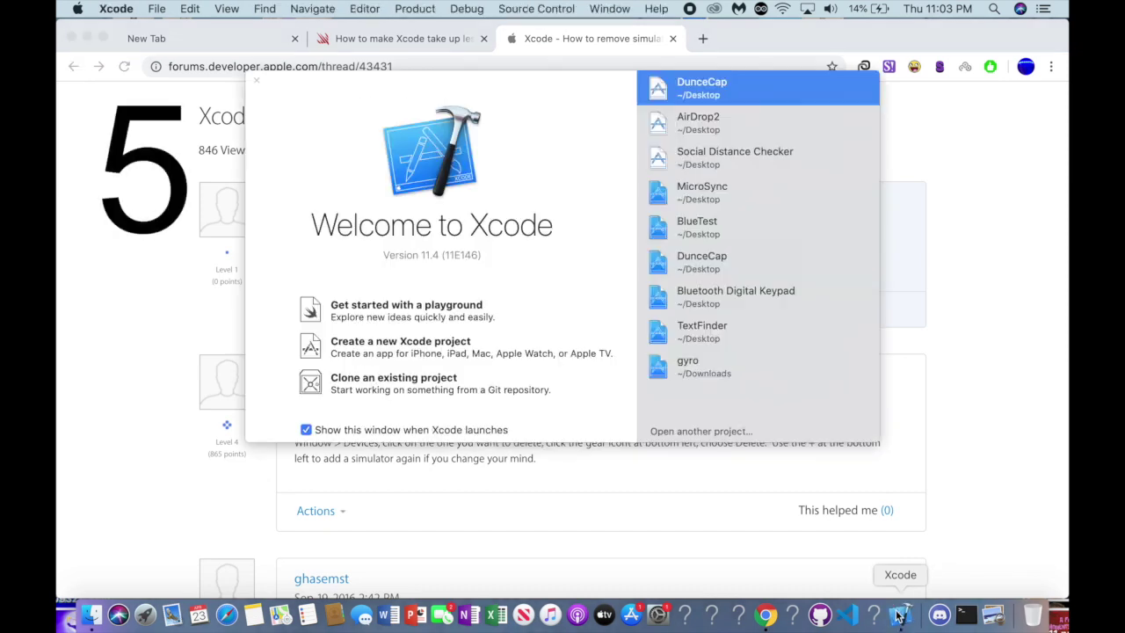
pyautogui.click(605, 8)
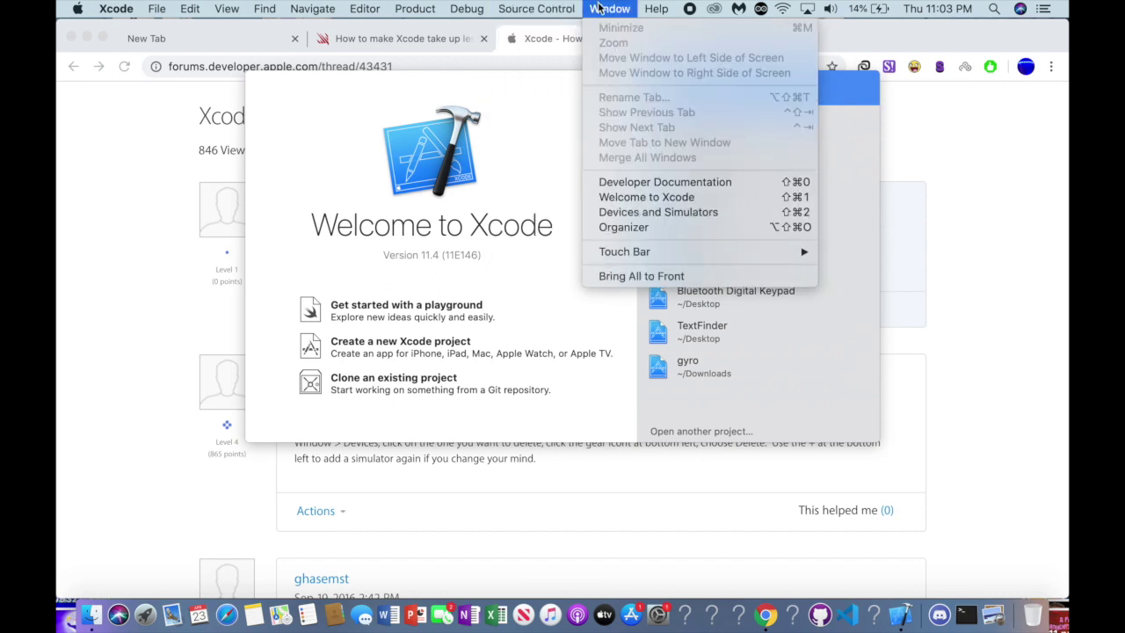
pyautogui.click(639, 215)
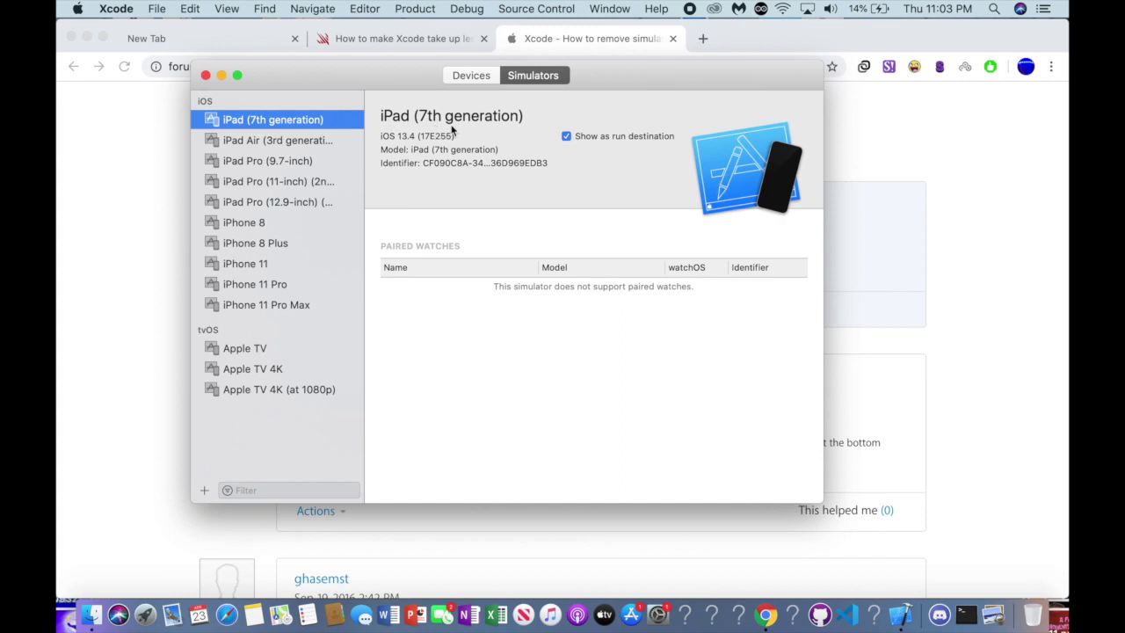
# Step: Look through the iOS simulators from iPad Air (3rd generation) to iPhone 8 Plus and view their details
pyautogui.click(474, 76)
pyautogui.click(330, 139)
pyautogui.click(321, 163)
pyautogui.click(317, 181)
pyautogui.click(316, 201)
pyautogui.click(315, 226)
pyautogui.click(313, 236)
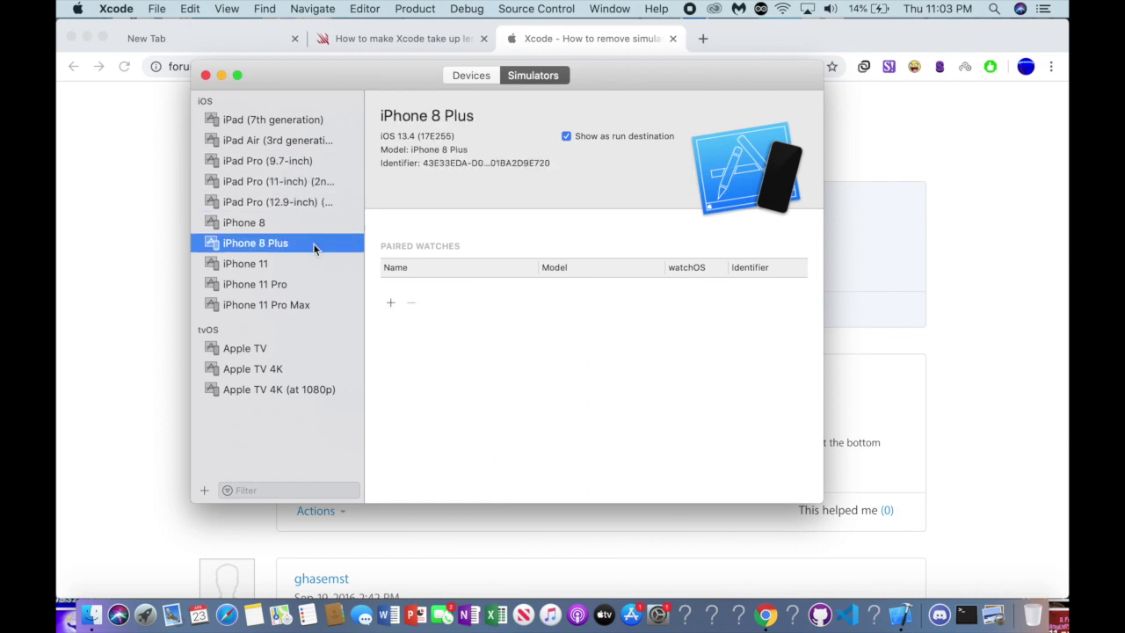
pyautogui.click(314, 224)
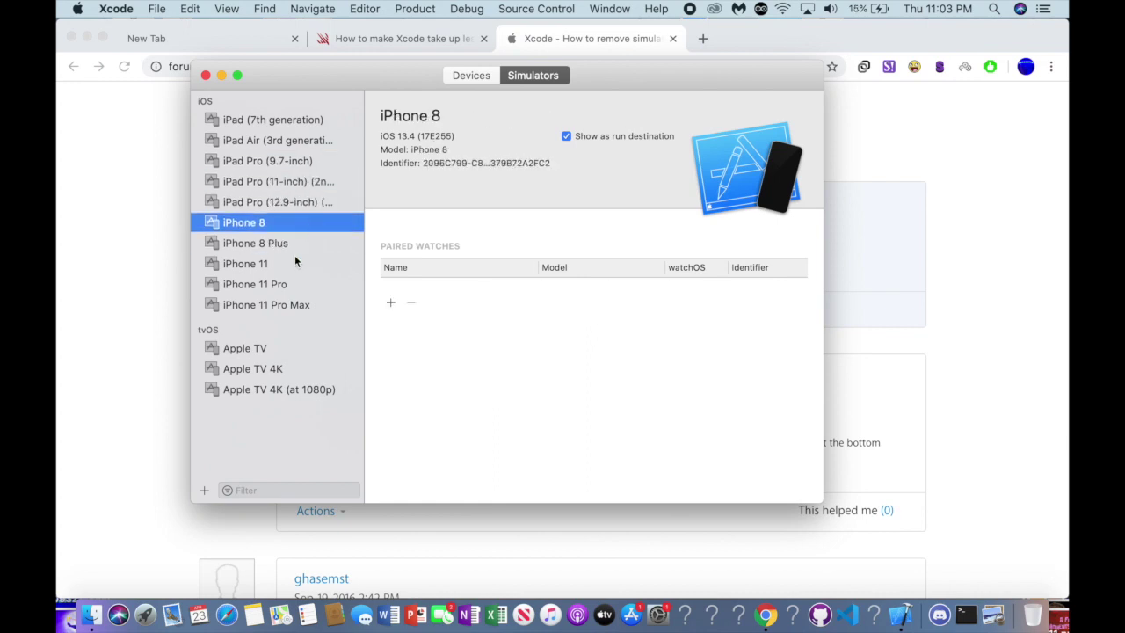
# Step: Delete the iPhone 8 Plus simulator along with its installed content and settings
pyautogui.click(295, 246)
pyautogui.press('BackSpace')
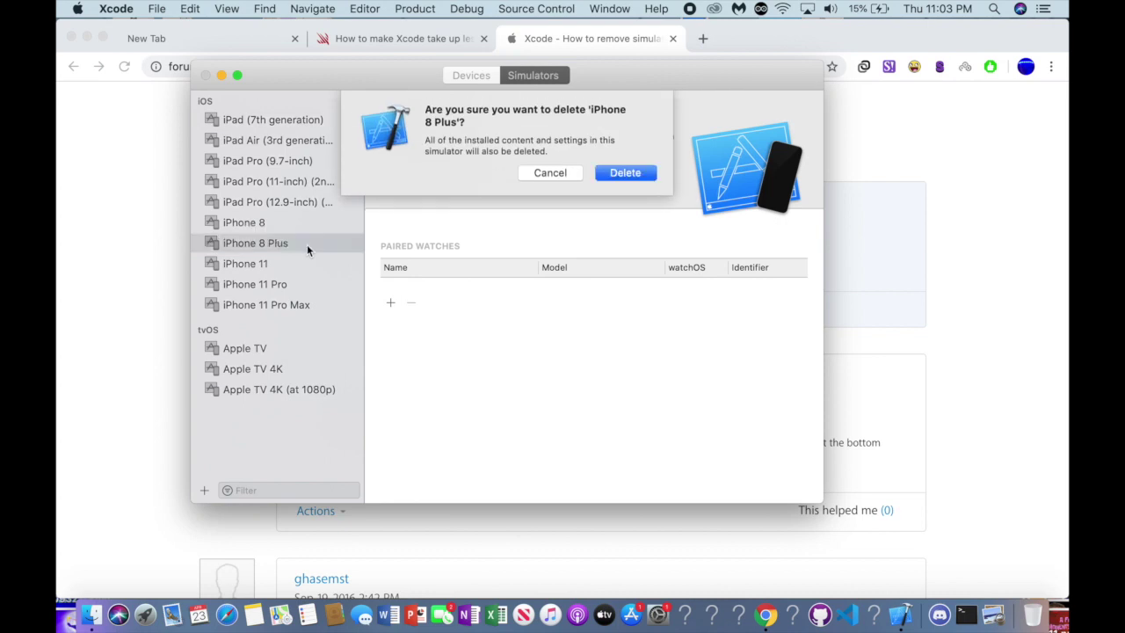
pyautogui.click(625, 172)
# Step: Delete the three tvOS simulators: Apple TV, Apple TV 4K and Apple TV 4K (at 1080p)
pyautogui.click(321, 264)
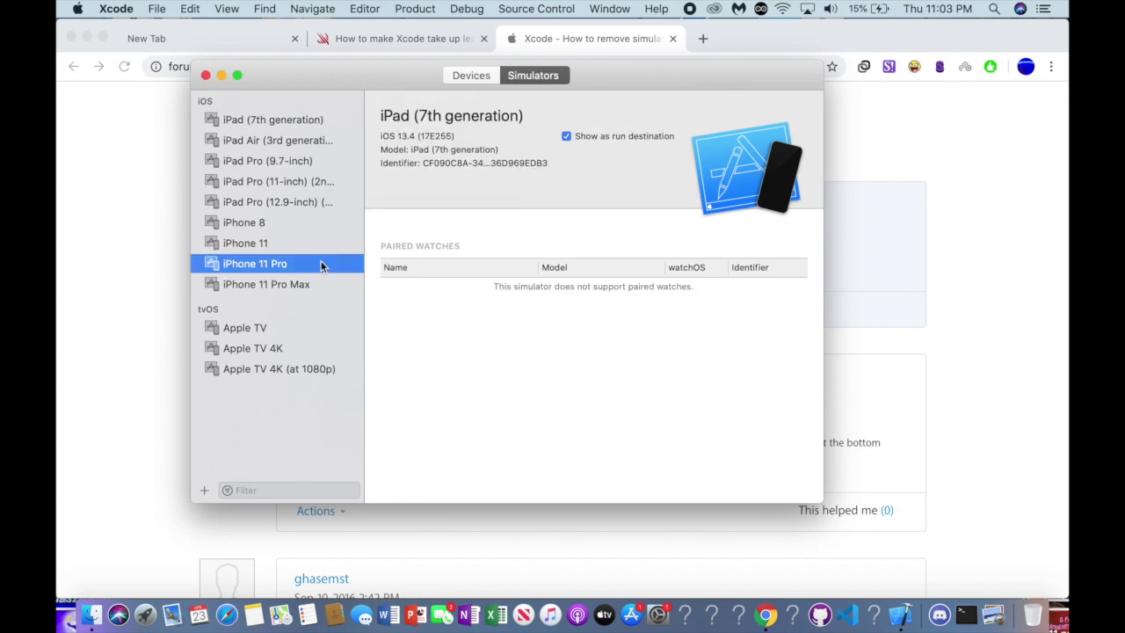
pyautogui.click(319, 280)
pyautogui.click(310, 328)
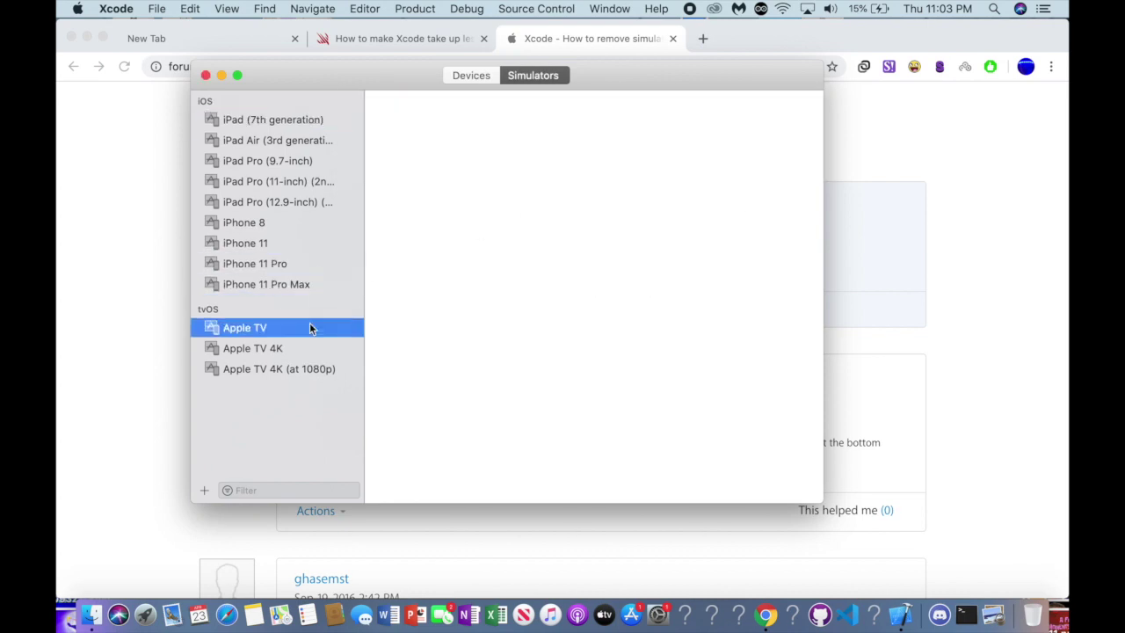
pyautogui.press('BackSpace')
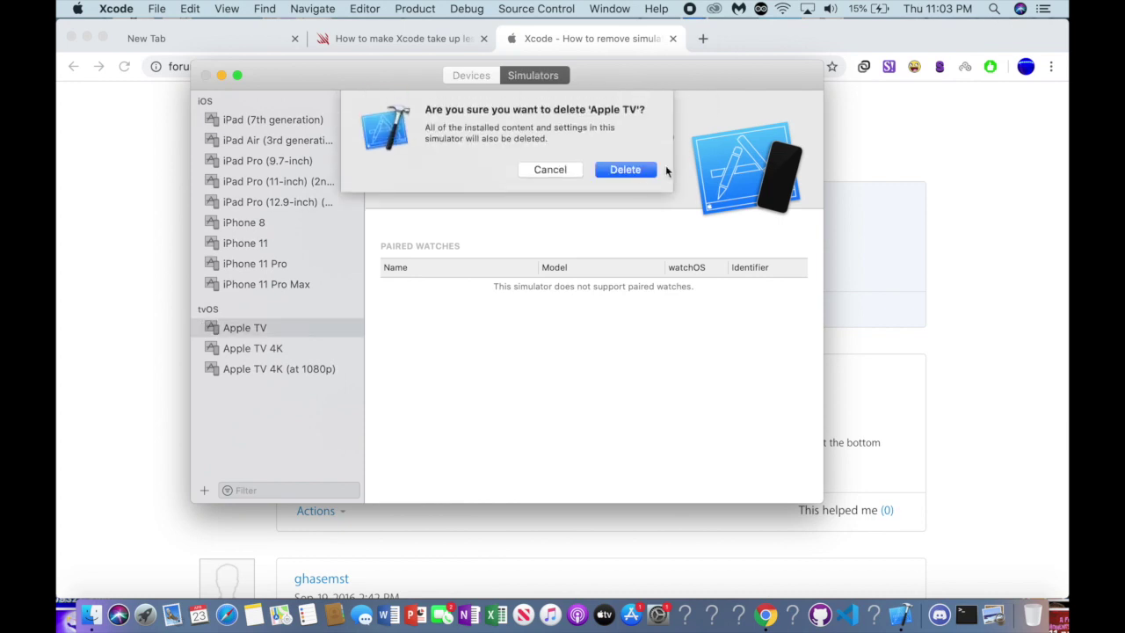
pyautogui.click(603, 168)
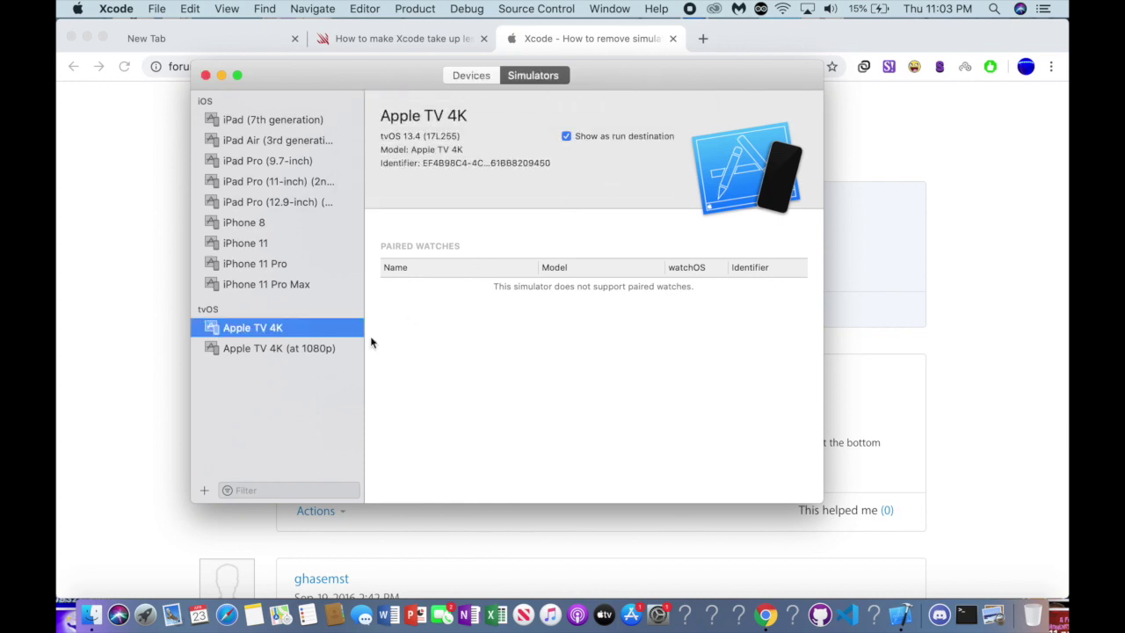
pyautogui.press('BackSpace')
pyautogui.press('Return')
pyautogui.click(299, 328)
pyautogui.press('Return')
pyautogui.press('BackSpace')
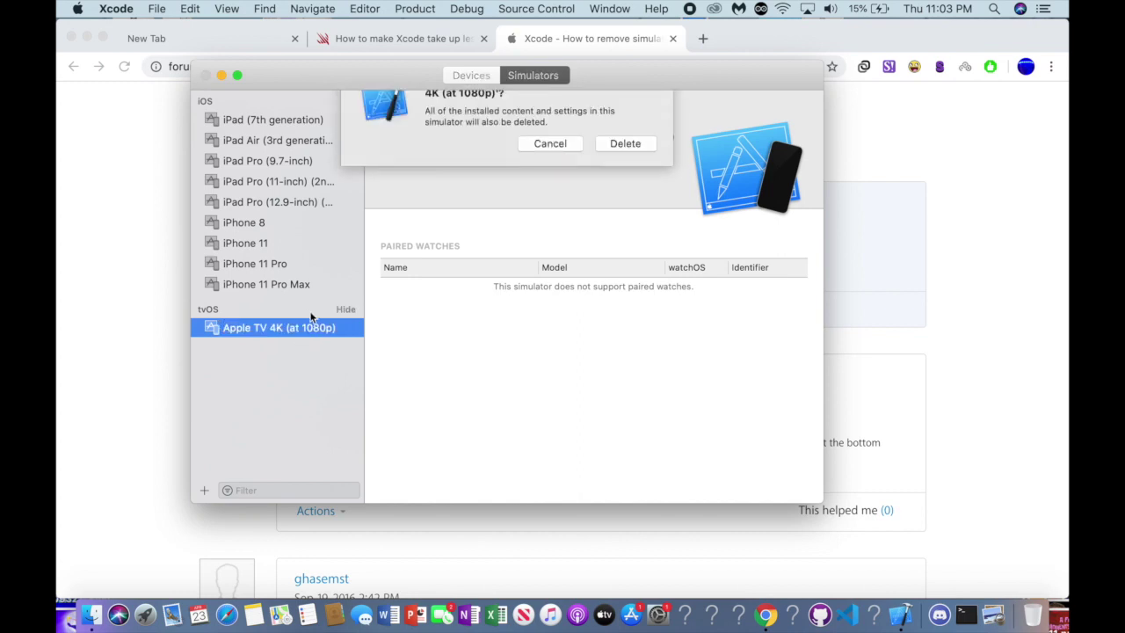
pyautogui.press('Return')
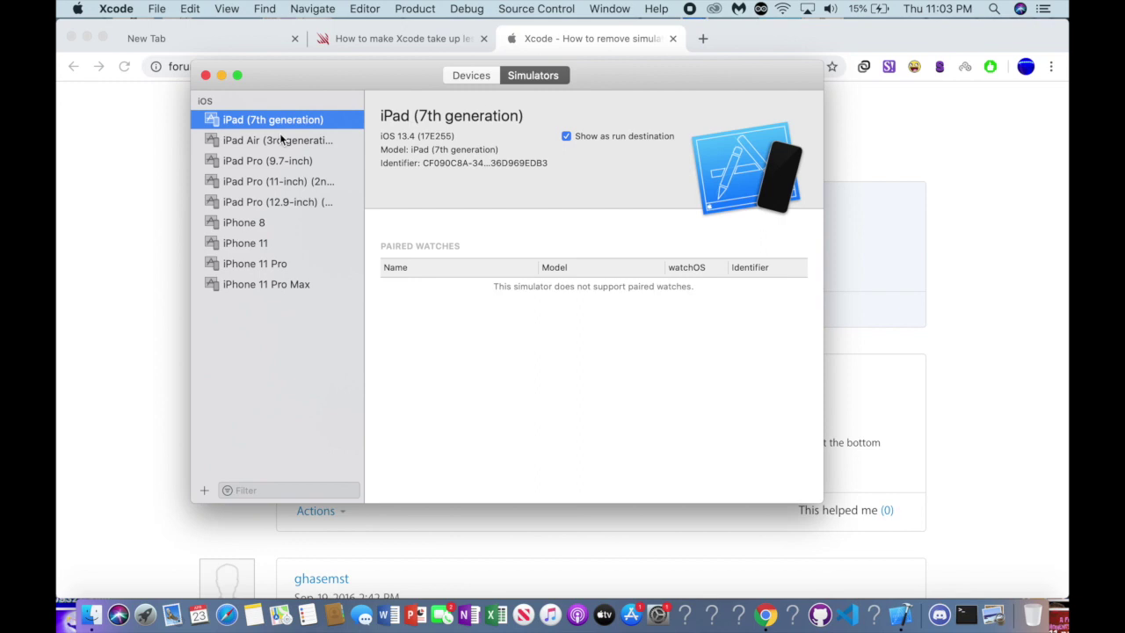
# Step: Delete the iPad (7th generation) simulator from the iOS list
pyautogui.press('BackSpace')
pyautogui.press('Return')
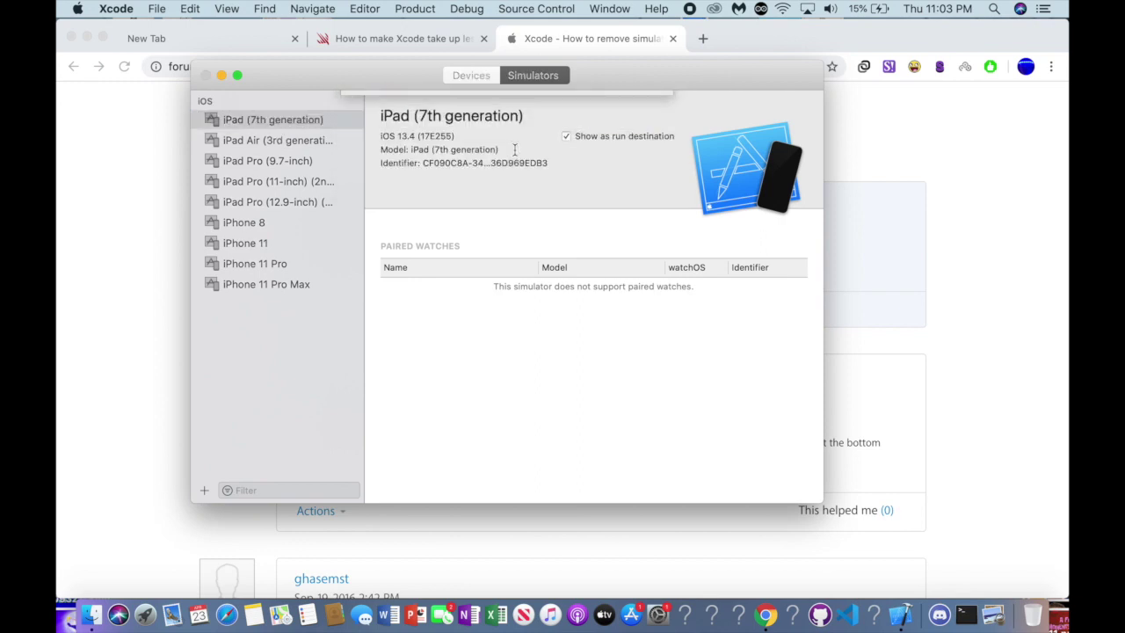
pyautogui.press('Return')
pyautogui.press('Escape')
# Step: Delete the iPad Air (3rd generation) simulator along with its installed content and settings
pyautogui.press('Down')
pyautogui.click(326, 120)
pyautogui.press('BackSpace')
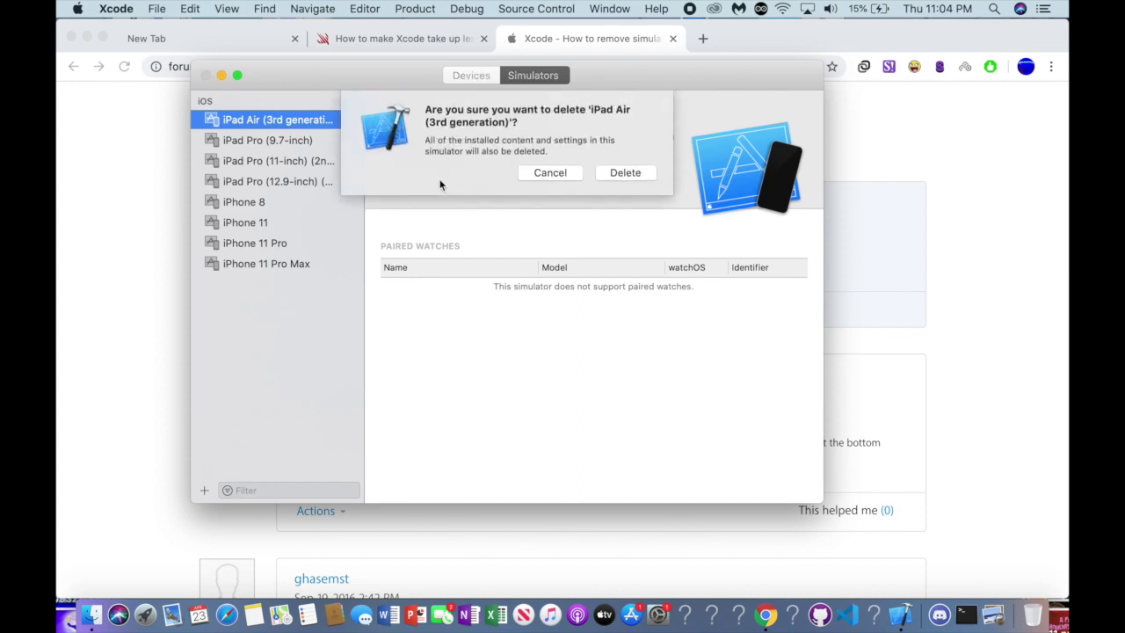
pyautogui.press('Return')
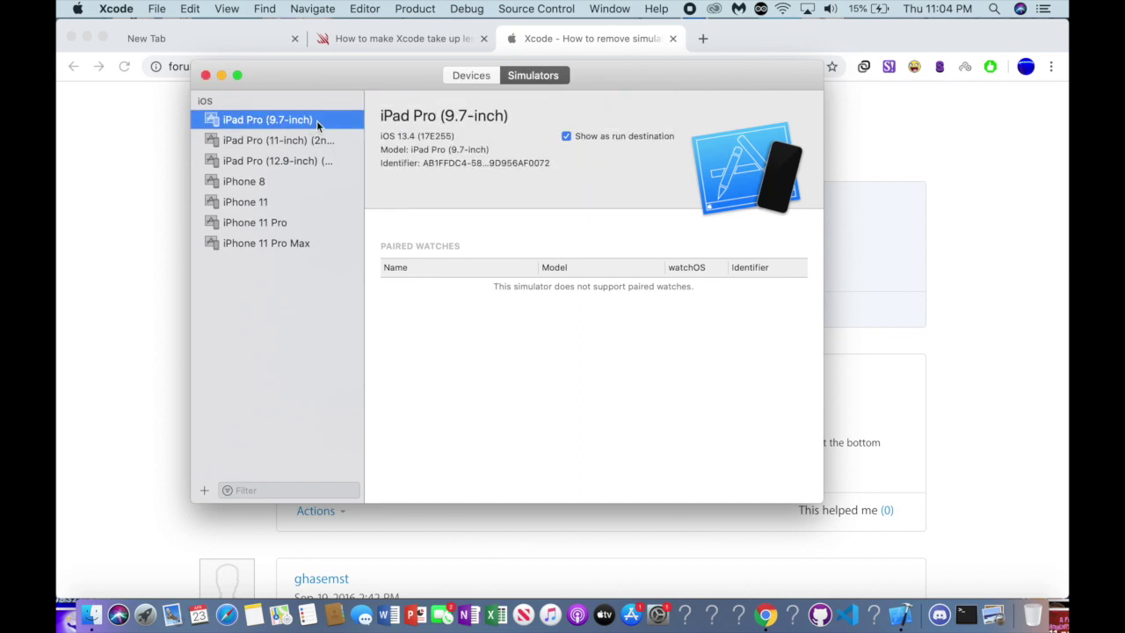
# Step: Delete the three iPad Pro simulators: 9.7-inch, 11-inch (2nd generation) and 12.9-inch (4th generation)
pyautogui.press('BackSpace')
pyautogui.click(627, 172)
pyautogui.press('BackSpace')
pyautogui.press('Return')
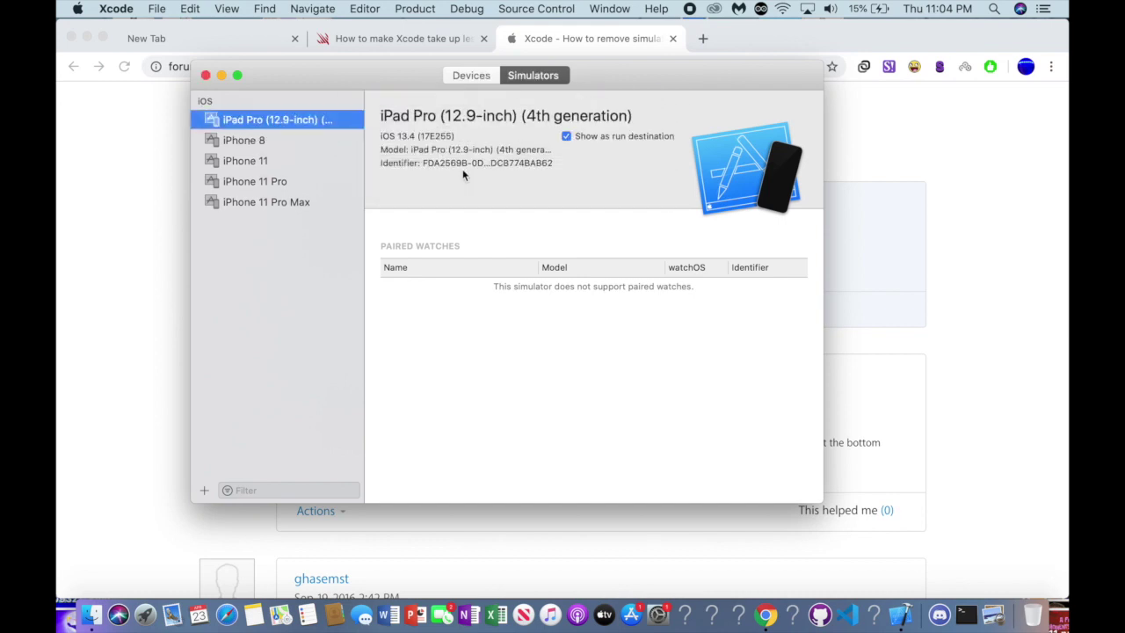
pyautogui.press('BackSpace')
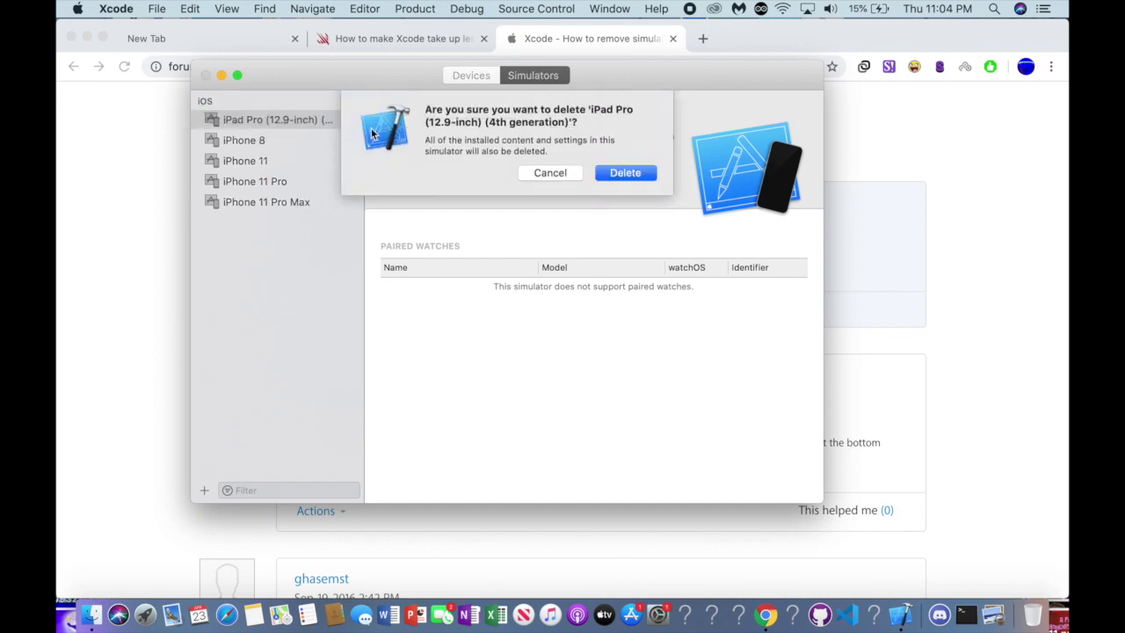
pyautogui.press('Return')
pyautogui.click(307, 138)
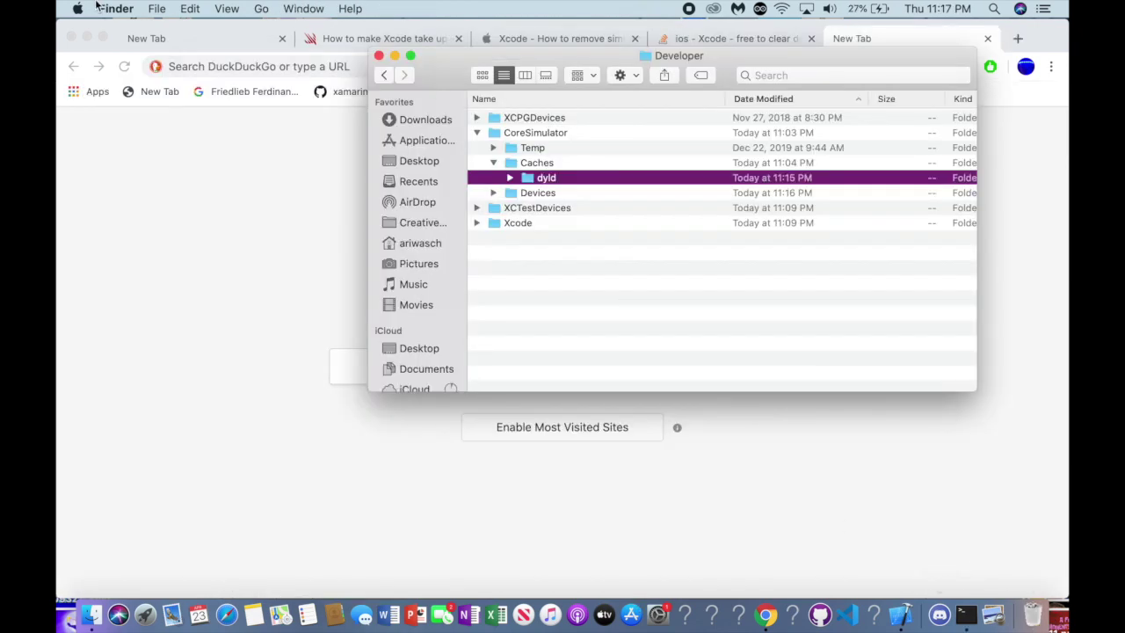
# Step: View the Macintosh HD storage overview in About This Mac and move its window off the middle of the Trash window
pyautogui.click(78, 8)
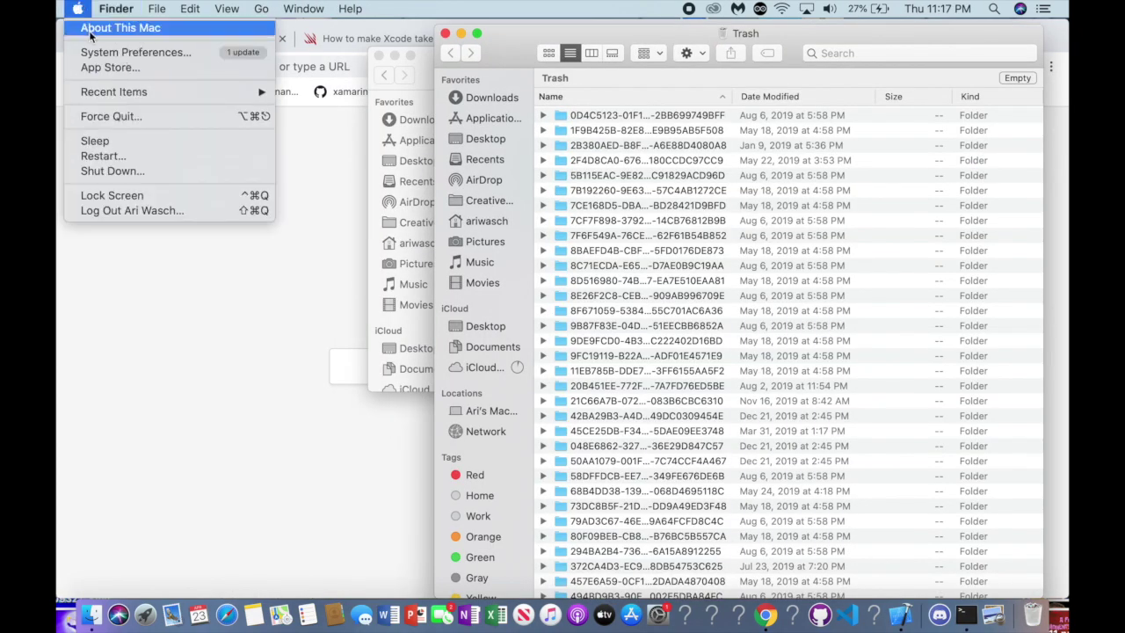
pyautogui.click(88, 30)
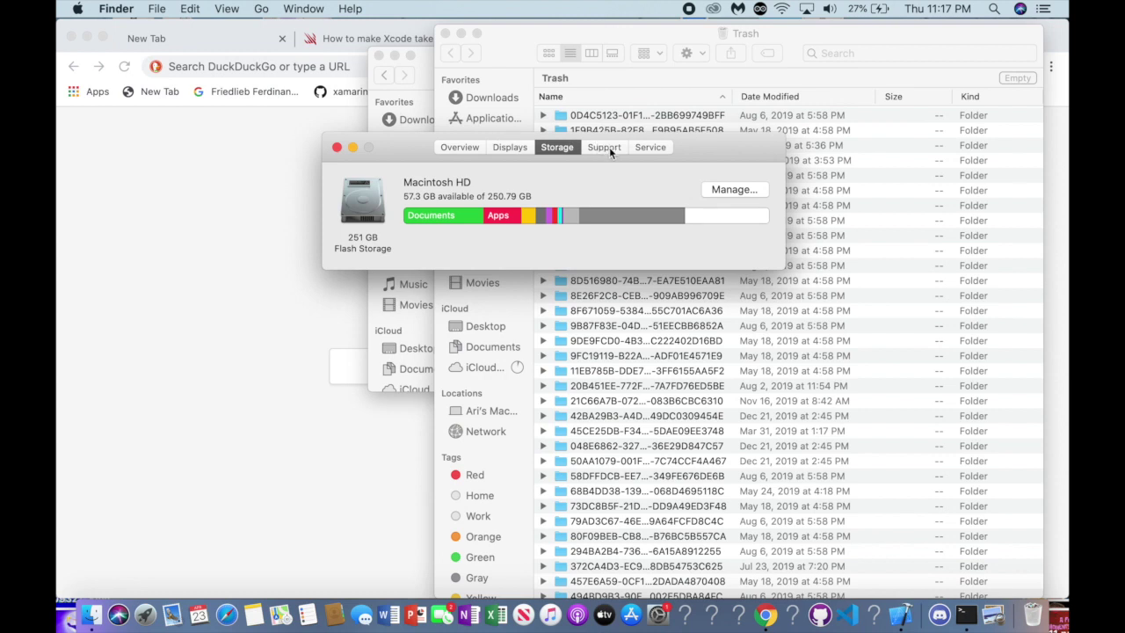
pyautogui.moveTo(716, 151); pyautogui.dragTo(561, 141)
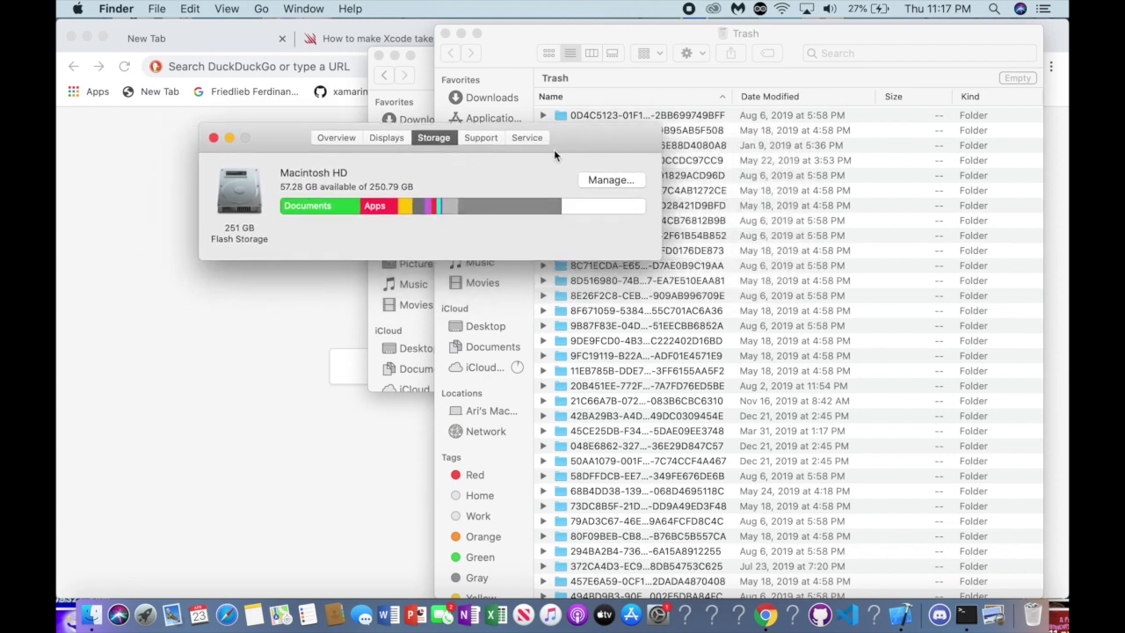
# Step: Move the Trash window clear of the storage overview, permanently empty the Trash and close the Trash window
pyautogui.moveTo(761, 49); pyautogui.dragTo(482, 255)
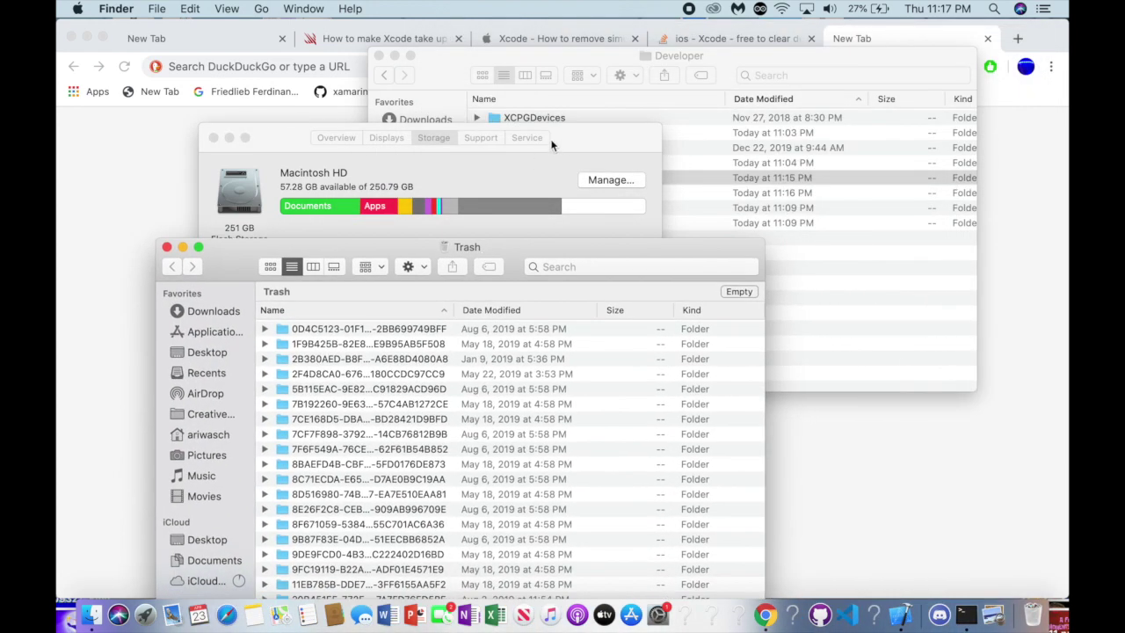
pyautogui.click(739, 291)
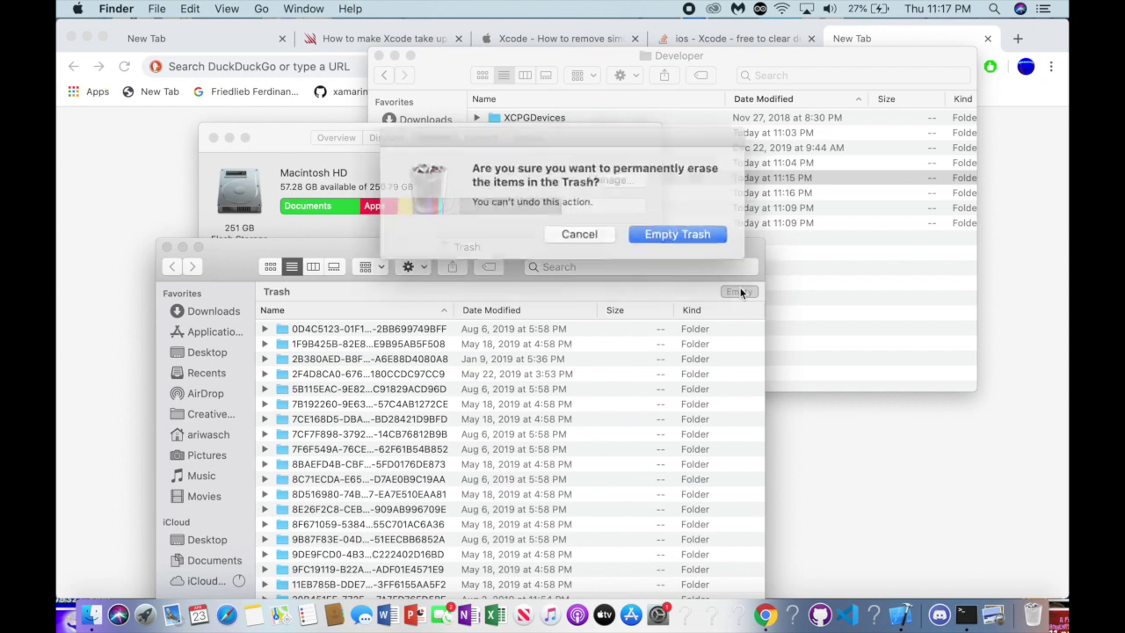
pyautogui.click(675, 230)
pyautogui.press('cmd+w')
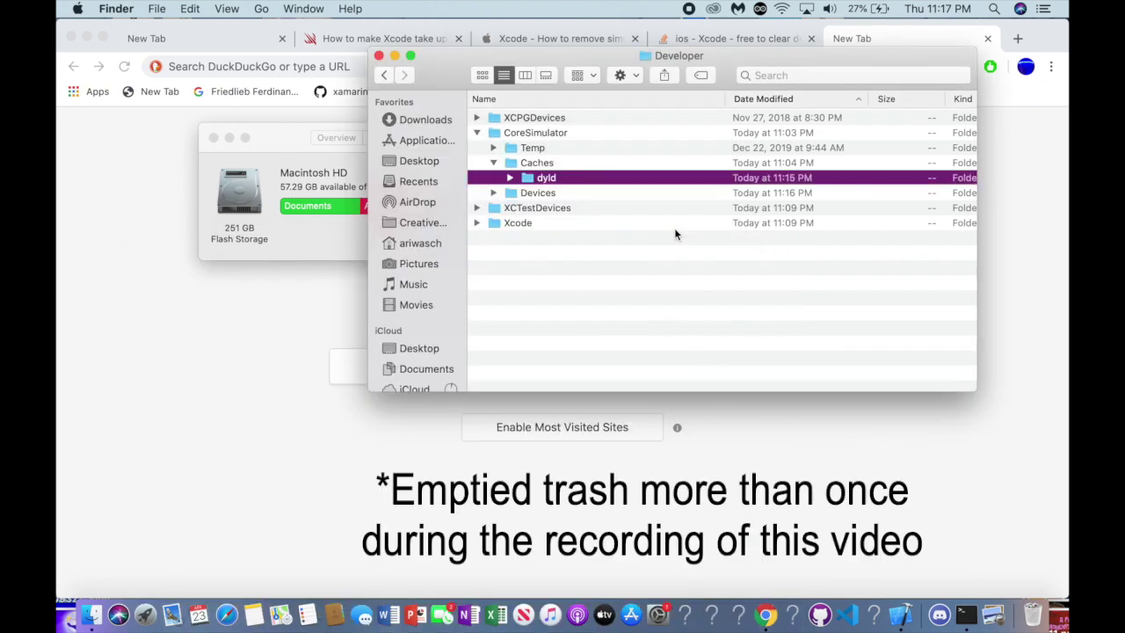
# Step: Arrange the storage overview above the Trash progress window and check the available Macintosh HD space as the Trash empties
pyautogui.click(329, 240)
pyautogui.moveTo(578, 129); pyautogui.dragTo(672, 87)
pyautogui.moveTo(620, 246); pyautogui.dragTo(602, 215)
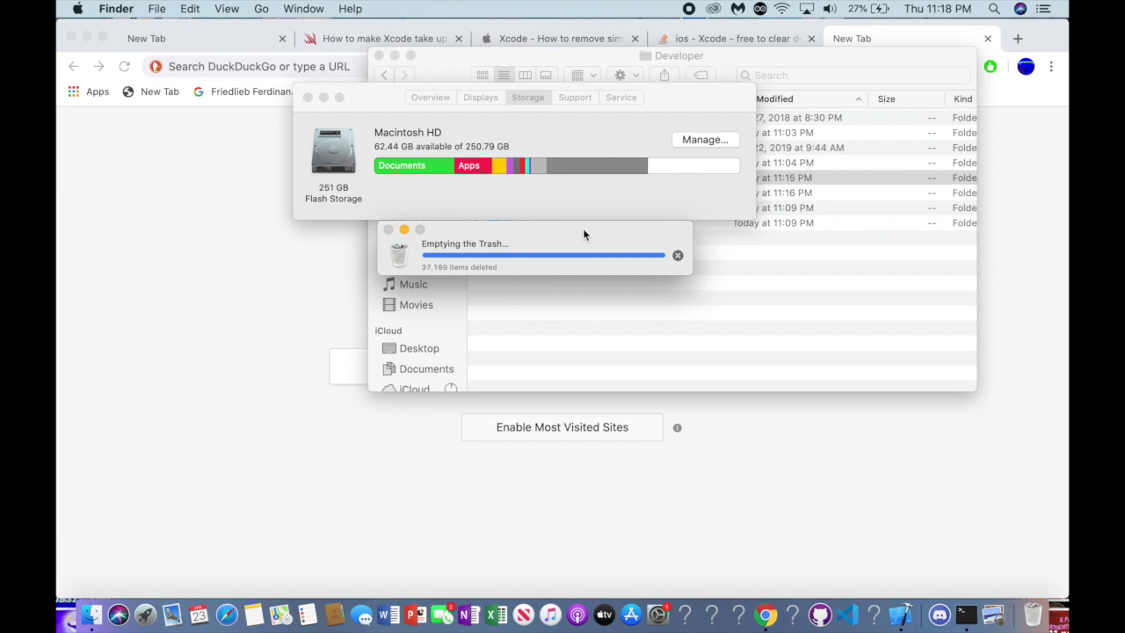
pyautogui.click(590, 170)
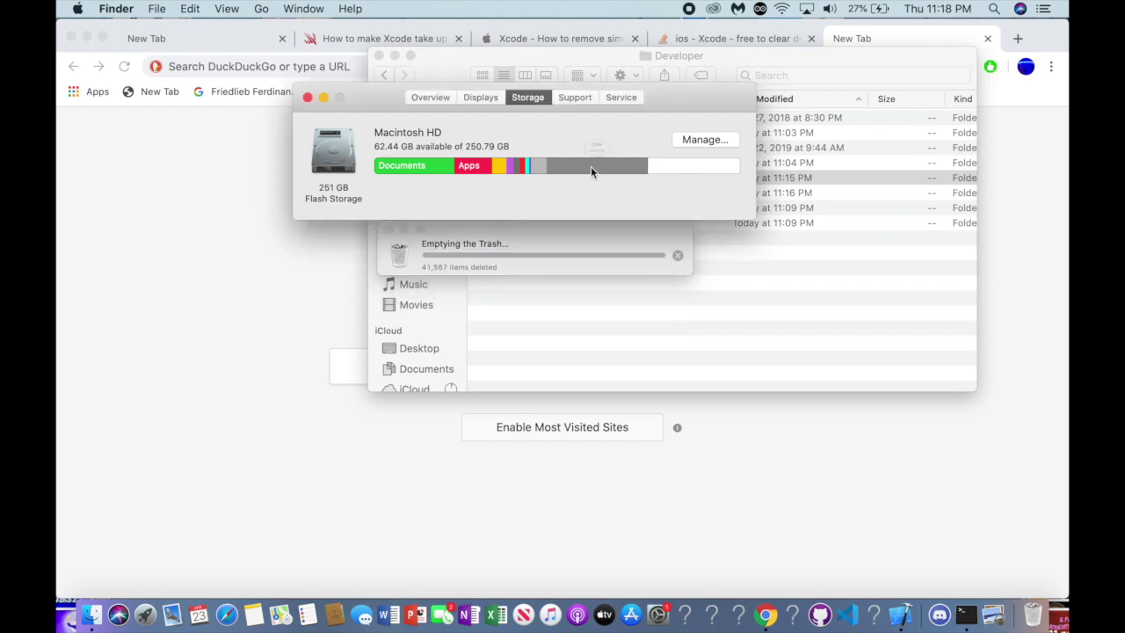
pyautogui.click(586, 234)
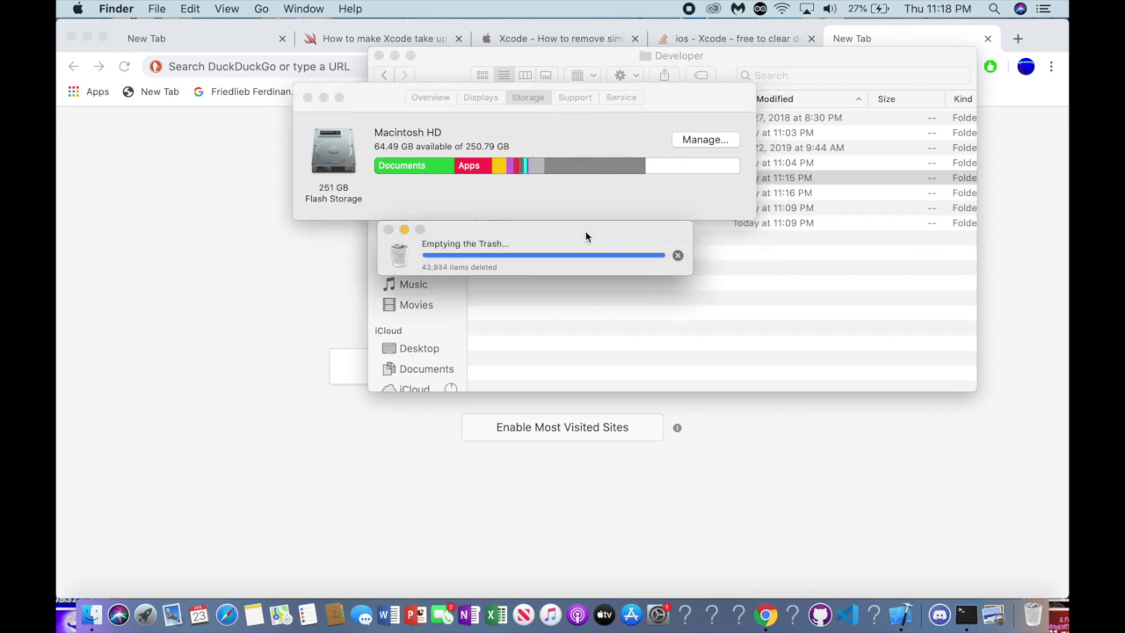
pyautogui.moveTo(579, 171)
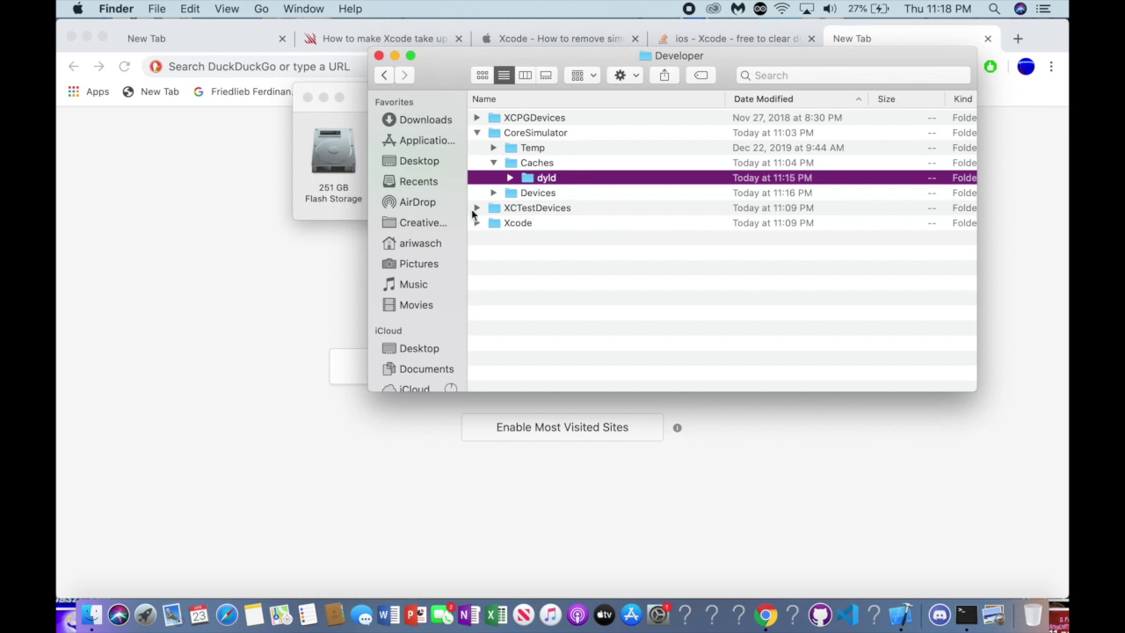
pyautogui.click(297, 160)
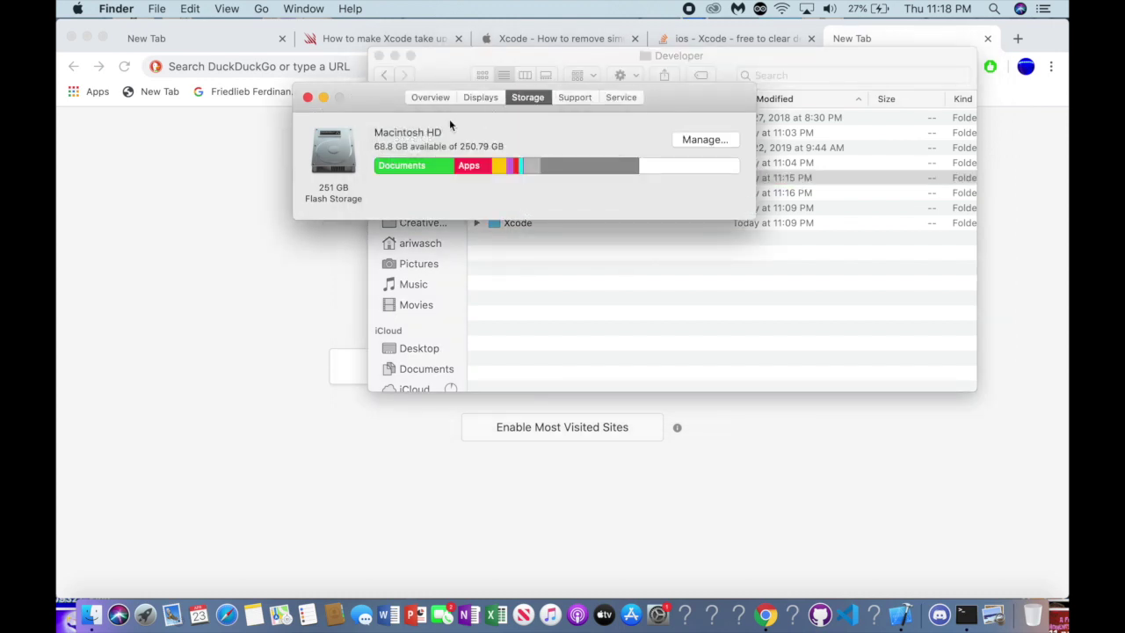